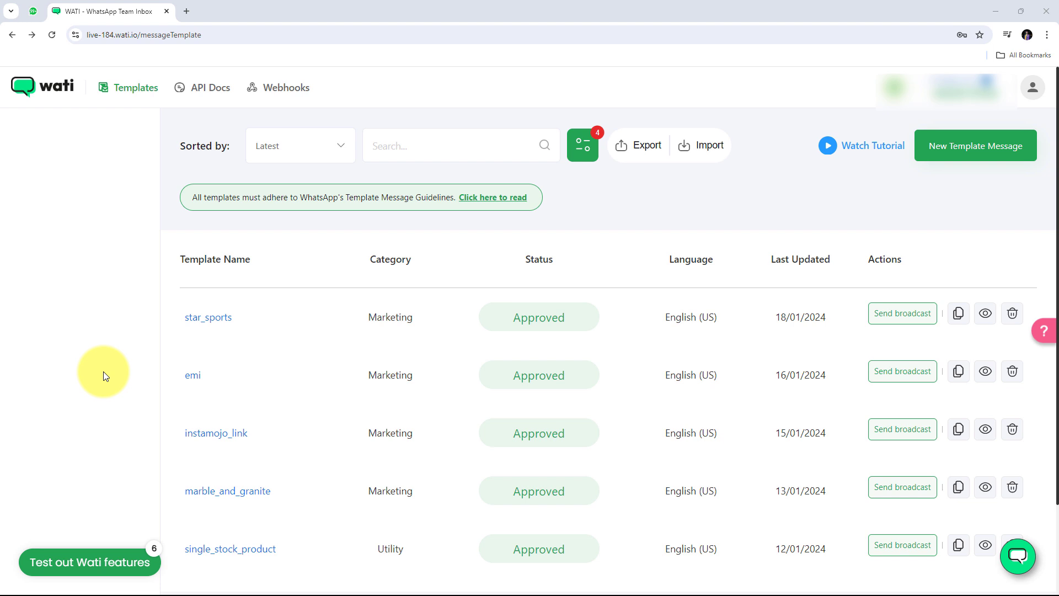
# Open the Pabbly Connect homepage at pabbly.com/connect in a new Chrome tab.
pyautogui.click(25, 16)
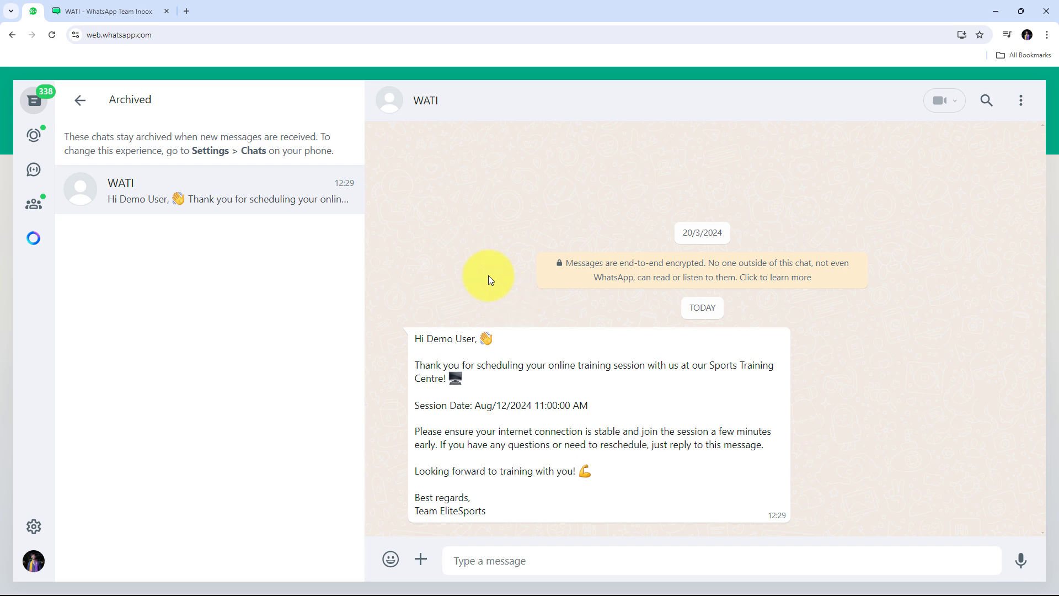
pyautogui.click(102, 11)
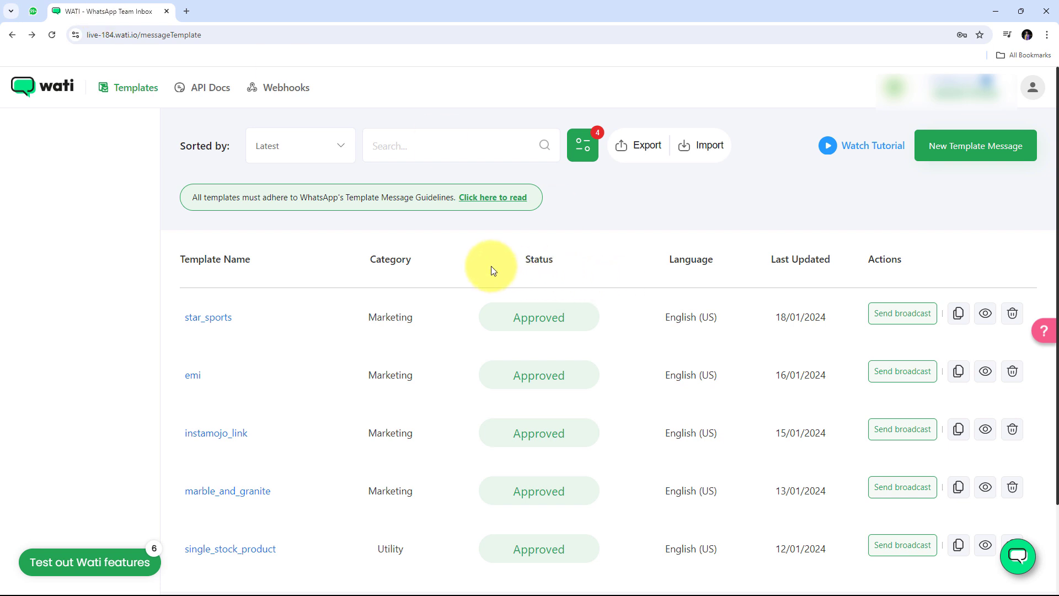
pyautogui.click(187, 11)
pyautogui.click(253, 32)
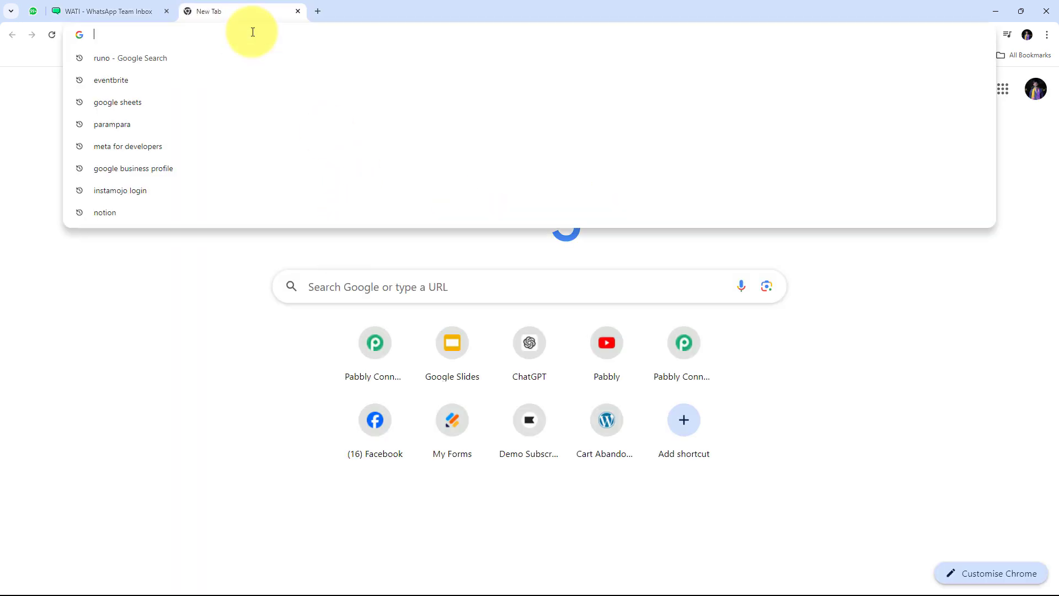
pyautogui.write('pabbl')
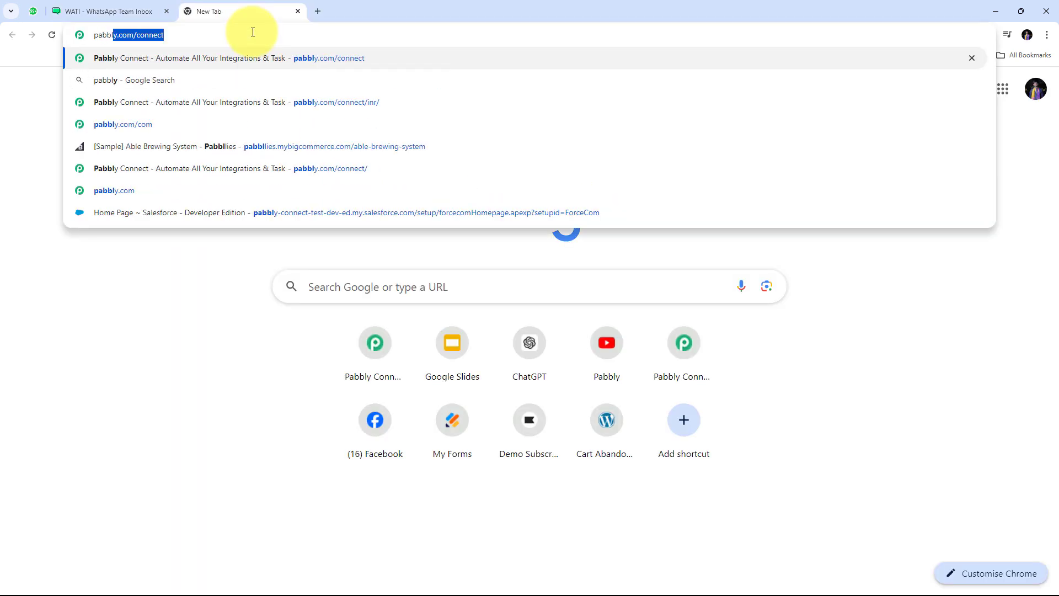
pyautogui.write('y.com')
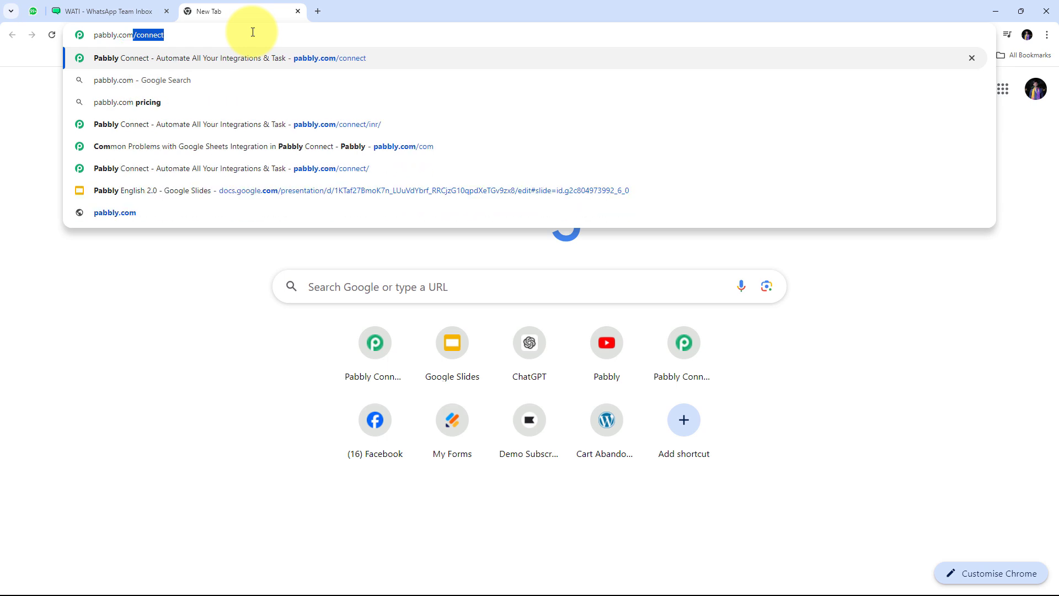
pyautogui.click(292, 118)
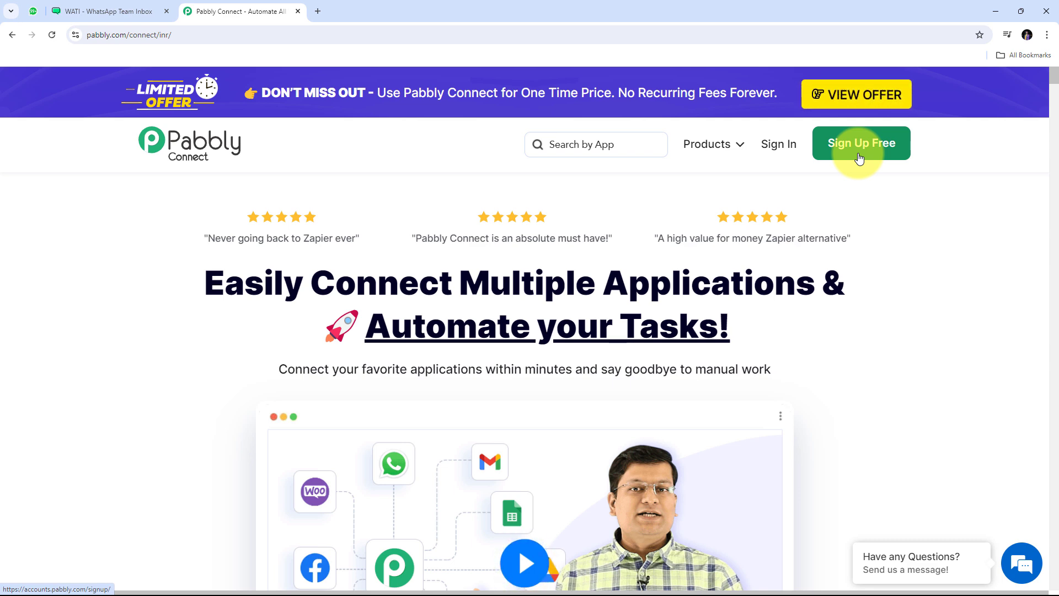
# Sign in to Pabbly and open Pabbly Connect from the All Pabbly Apps page.
pyautogui.click(786, 151)
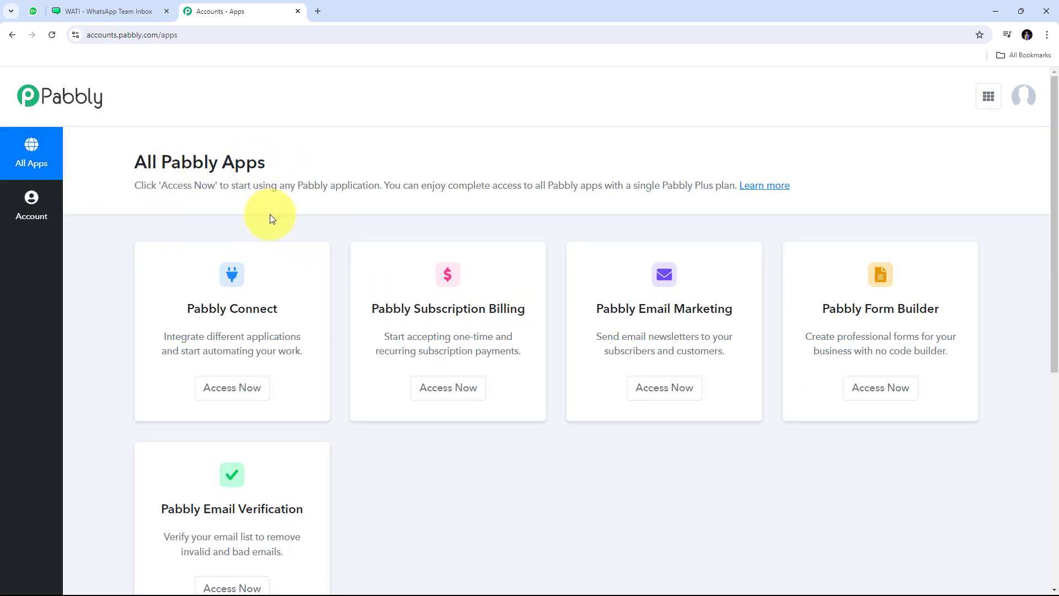
pyautogui.scroll(-2, 338, 207)
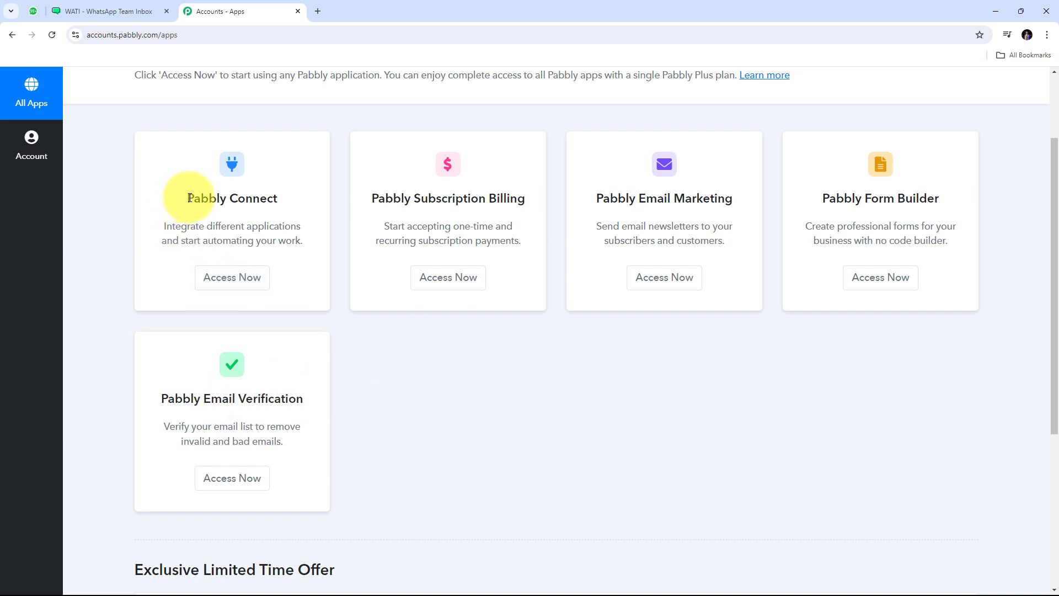
pyautogui.moveTo(188, 198); pyautogui.dragTo(284, 194)
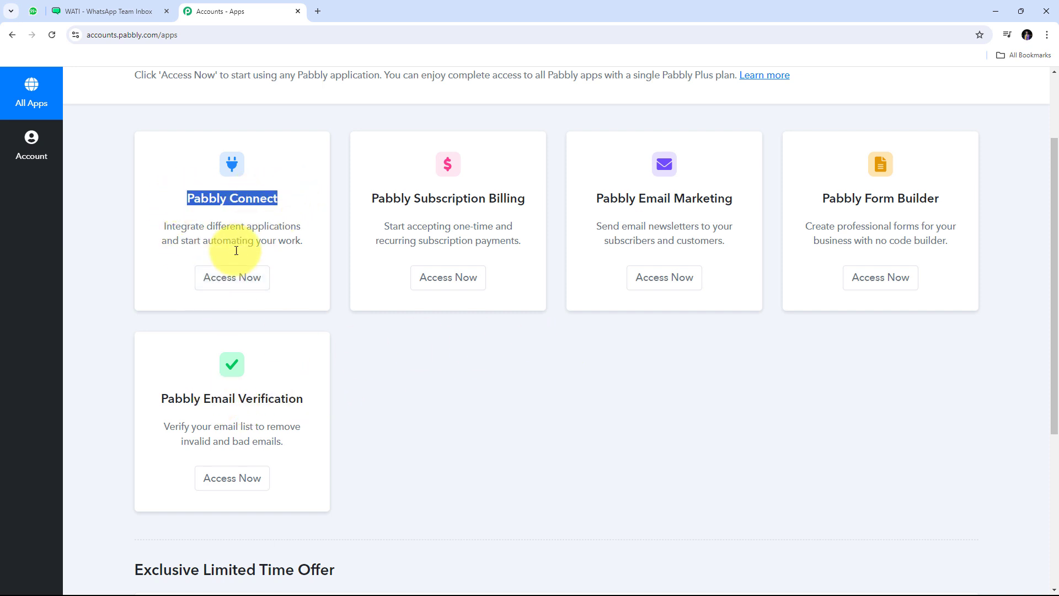
pyautogui.click(234, 280)
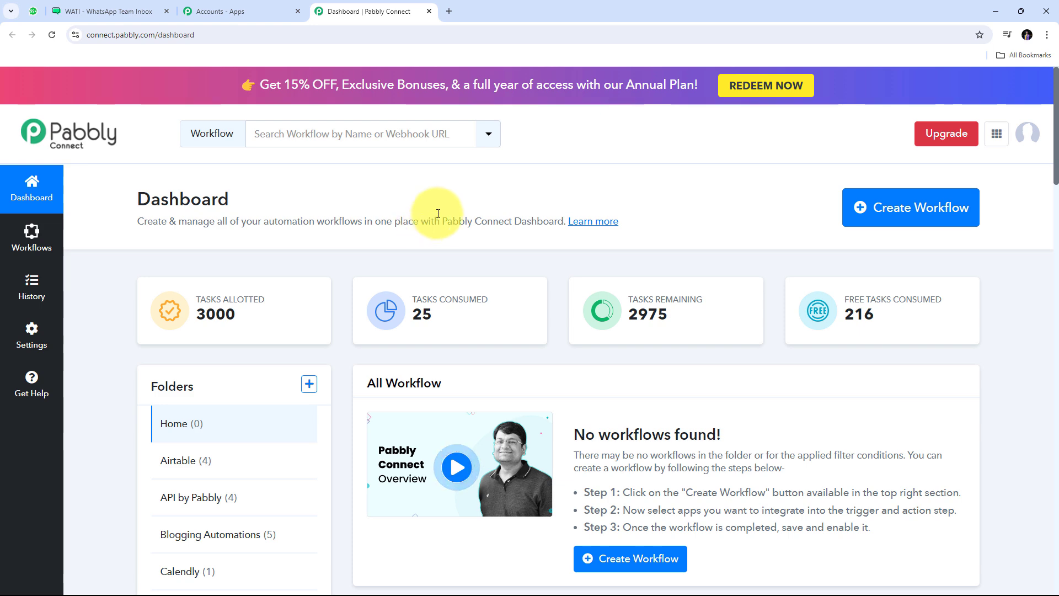
# Create a new workflow named 'How to Set-up Webhook Inside WATI'.
pyautogui.click(881, 214)
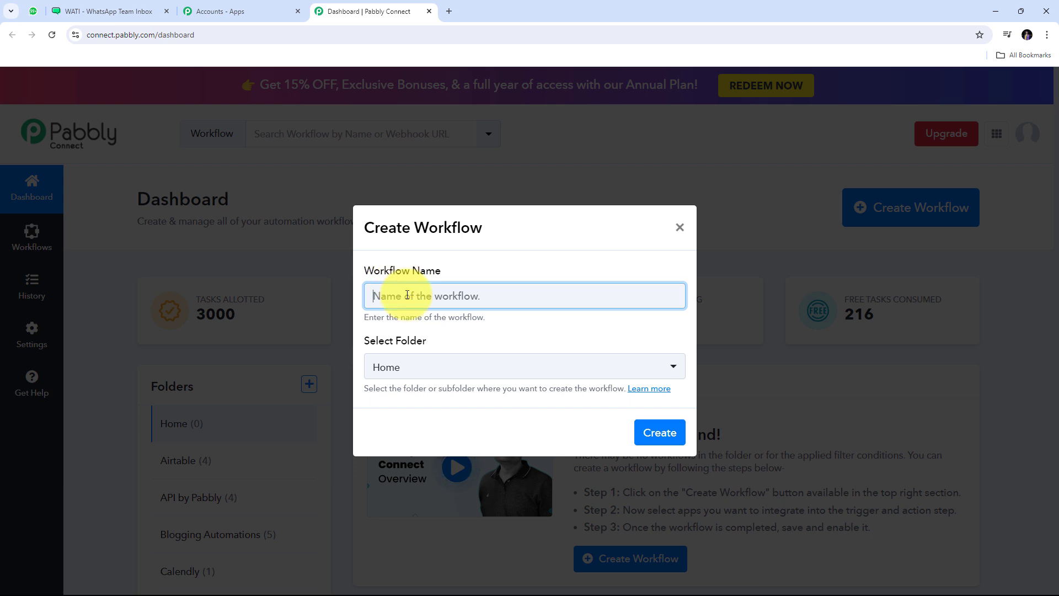
pyautogui.write('How to Set-up Webhook Inside WATI')
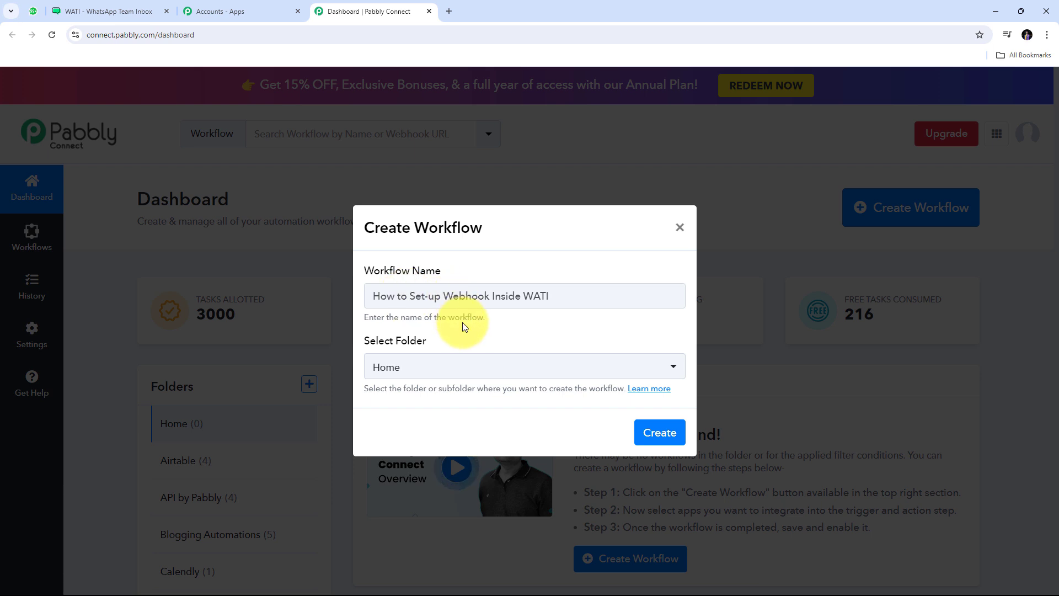
pyautogui.click(657, 433)
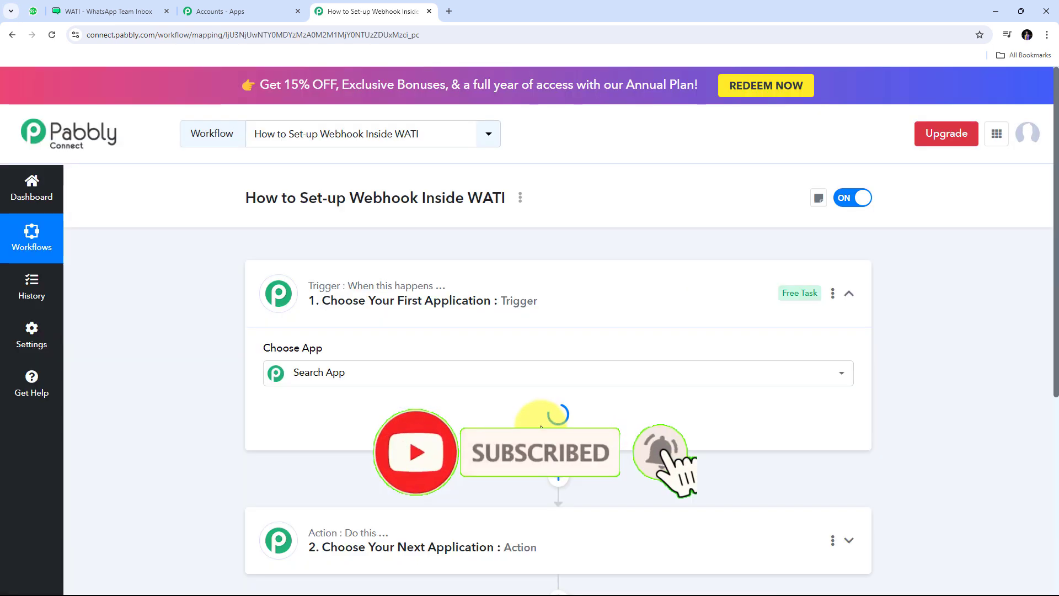
# Search the trigger app list for WATI.
pyautogui.click(348, 371)
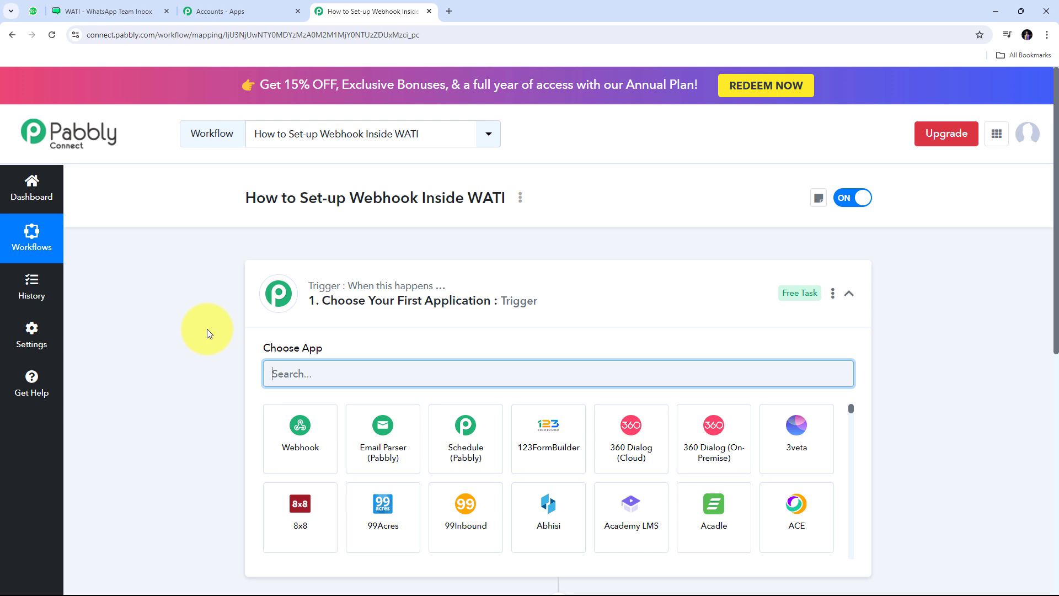
pyautogui.scroll(-3, 429, 226)
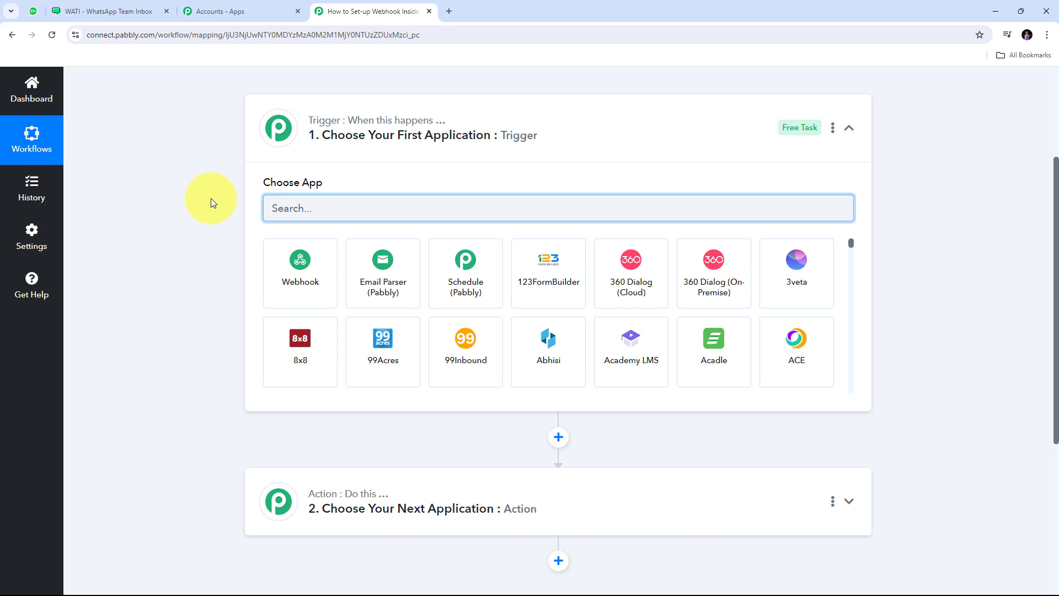
pyautogui.write('WATI')
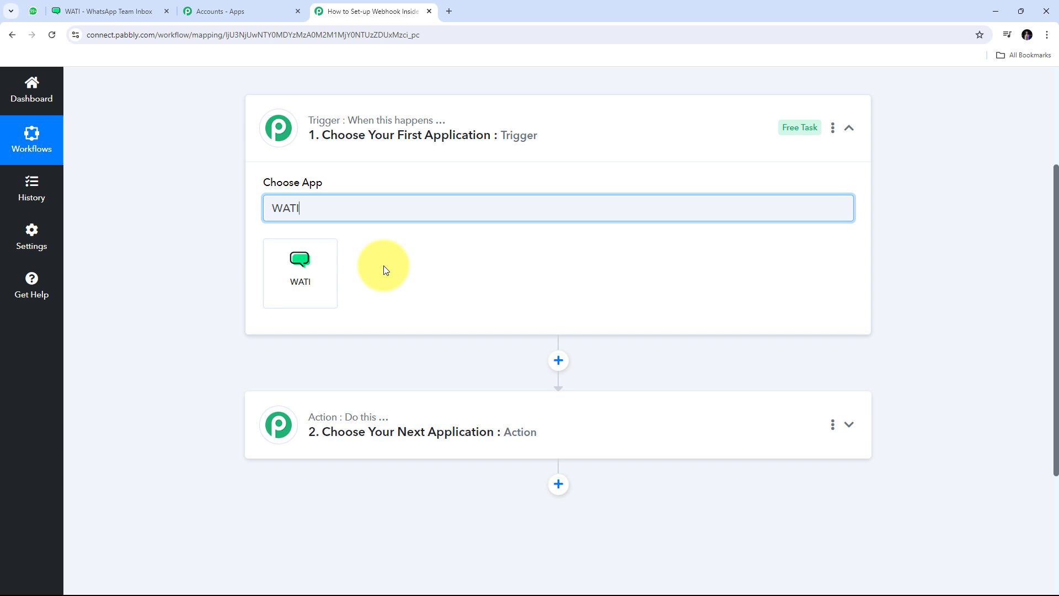
# Set the trigger to WATI with the Configure Webhooks event.
pyautogui.click(297, 267)
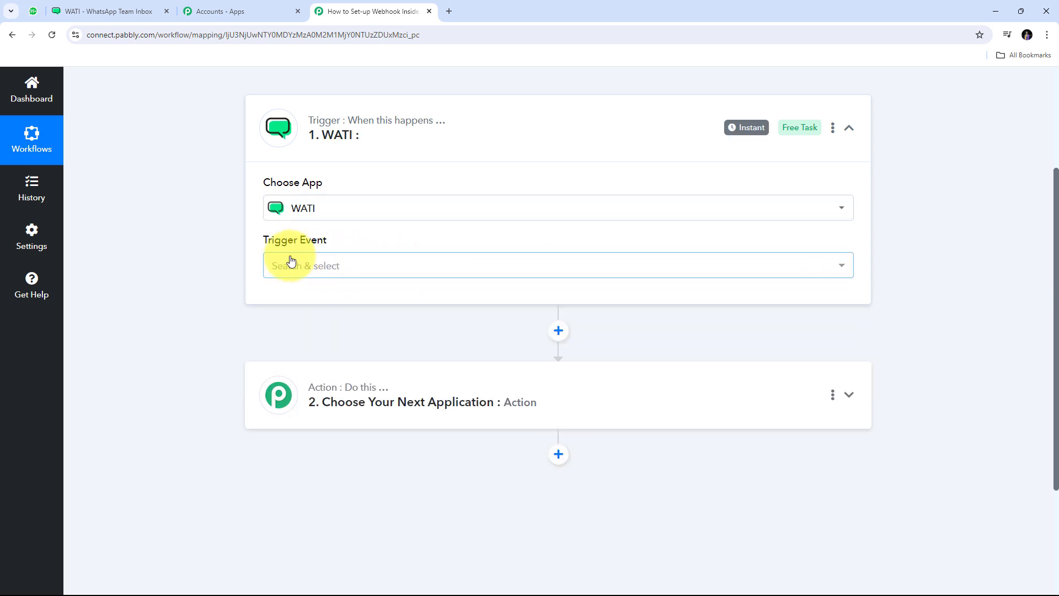
pyautogui.click(719, 271)
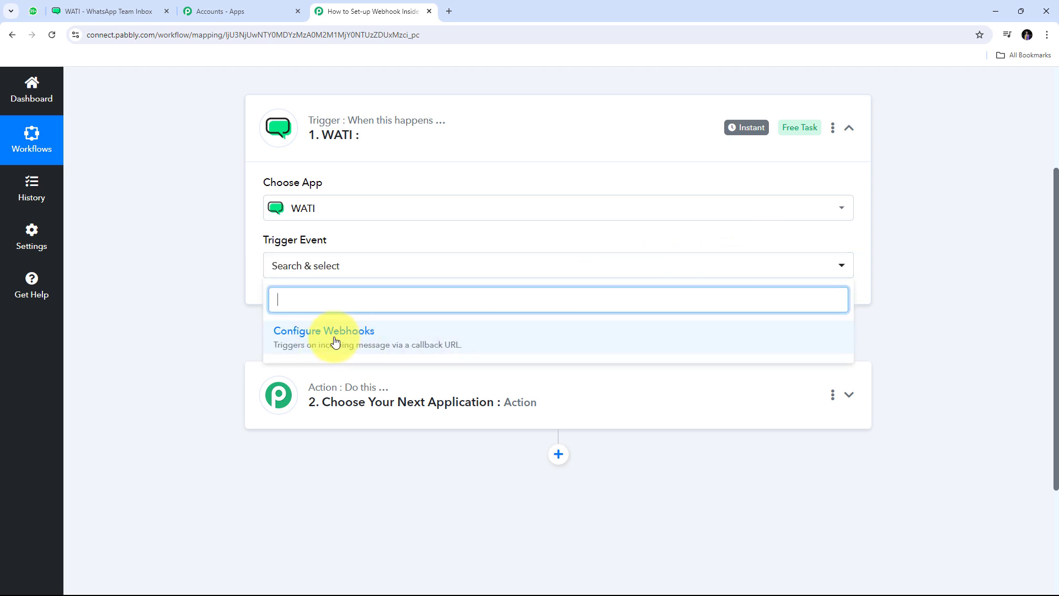
pyautogui.click(360, 339)
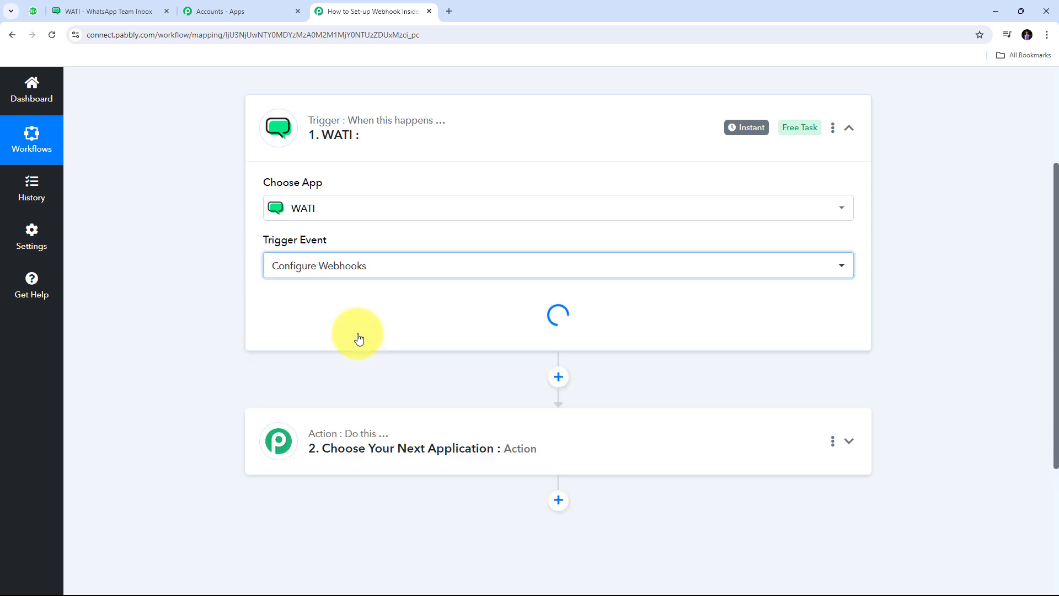
pyautogui.click(406, 266)
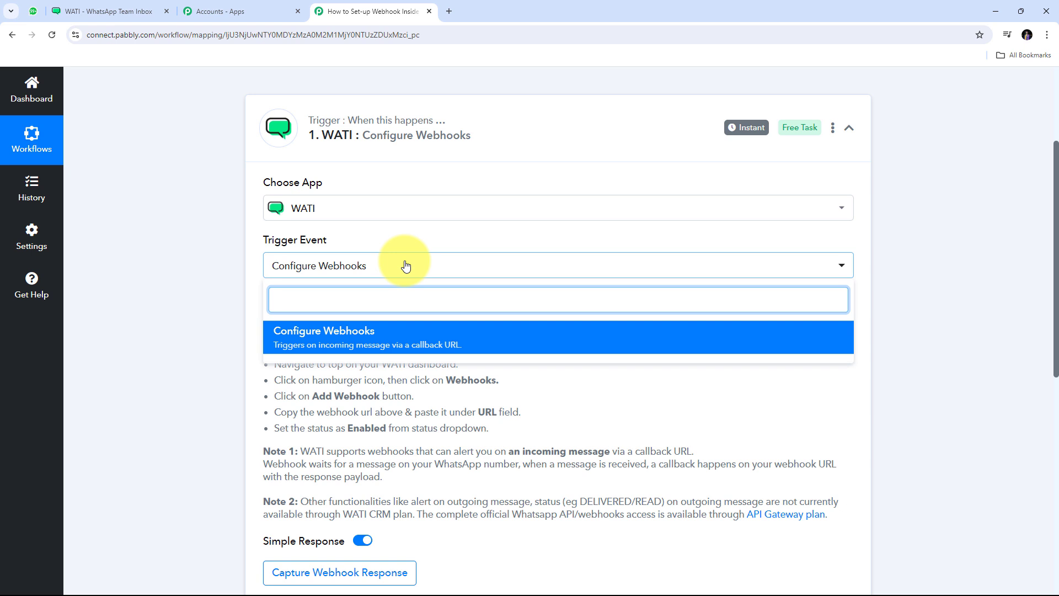
pyautogui.click(426, 230)
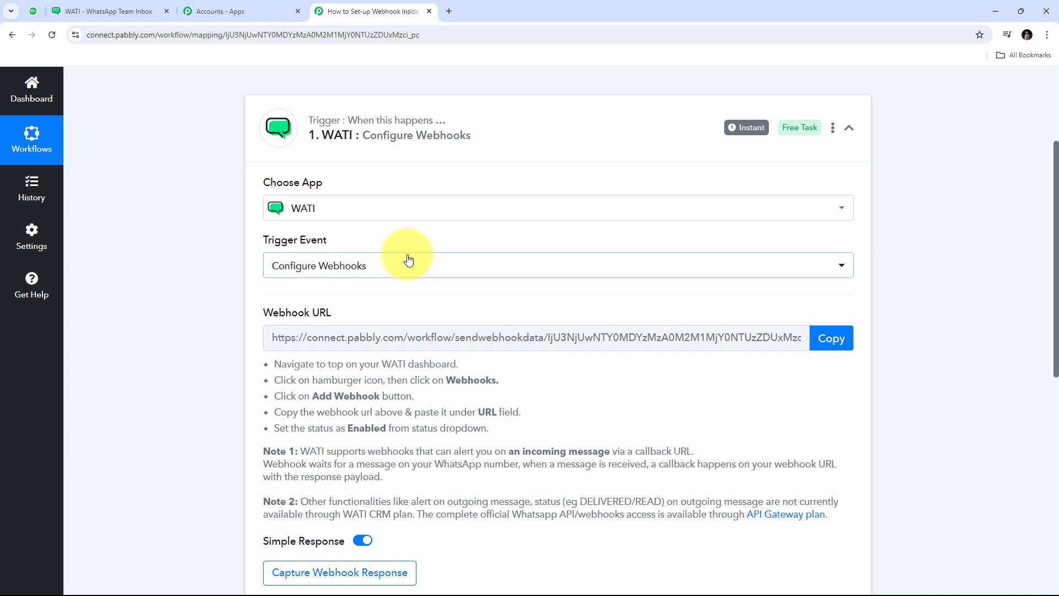
# Review the generated Webhook URL and its setup instructions.
pyautogui.scroll(-1, 402, 256)
pyautogui.scroll(1, 331, 256)
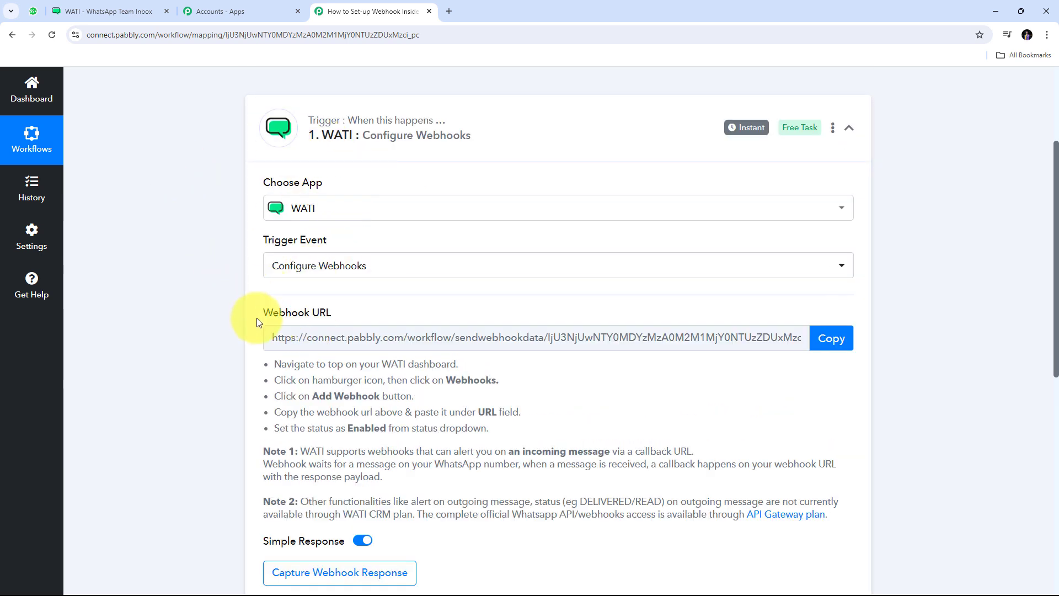
pyautogui.moveTo(260, 313); pyautogui.dragTo(393, 310)
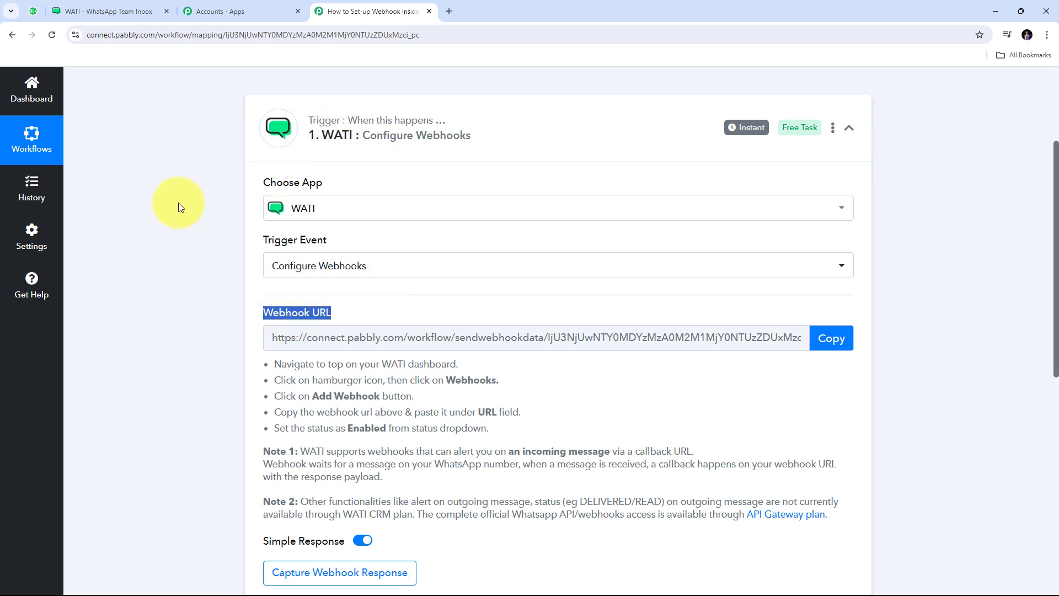
pyautogui.scroll(-1, 255, 243)
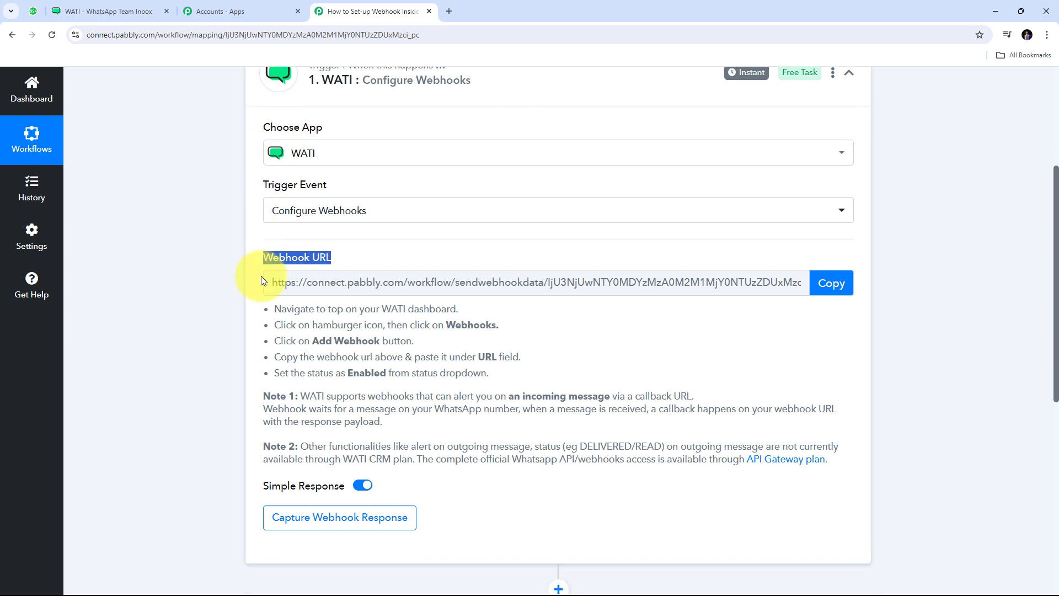
pyautogui.moveTo(260, 310); pyautogui.dragTo(565, 378)
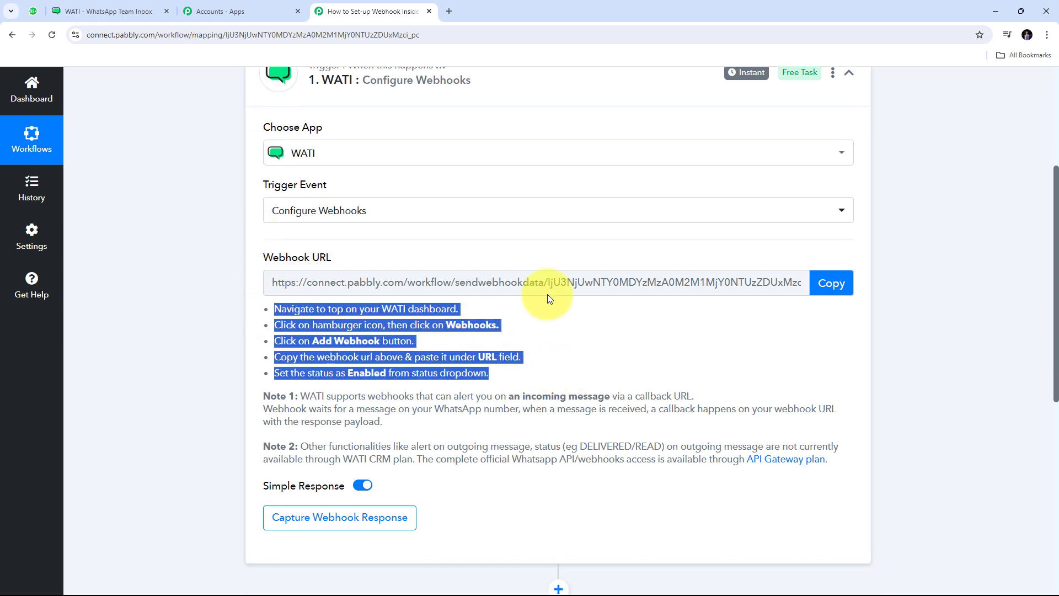
# Copy the webhook URL, leave Pabbly waiting for a response, and return to WATI.
pyautogui.click(578, 306)
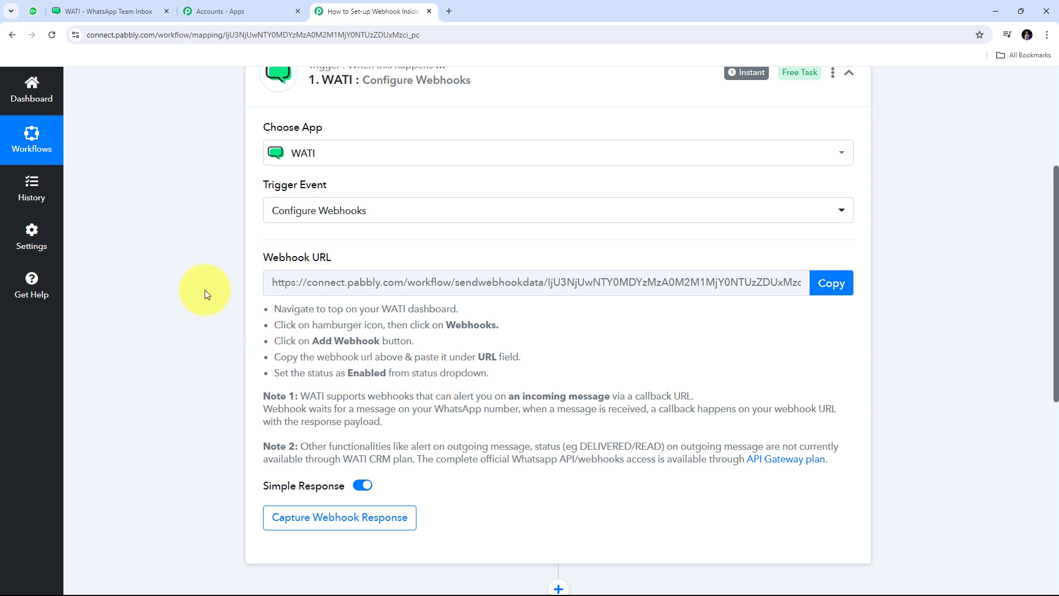
pyautogui.click(832, 284)
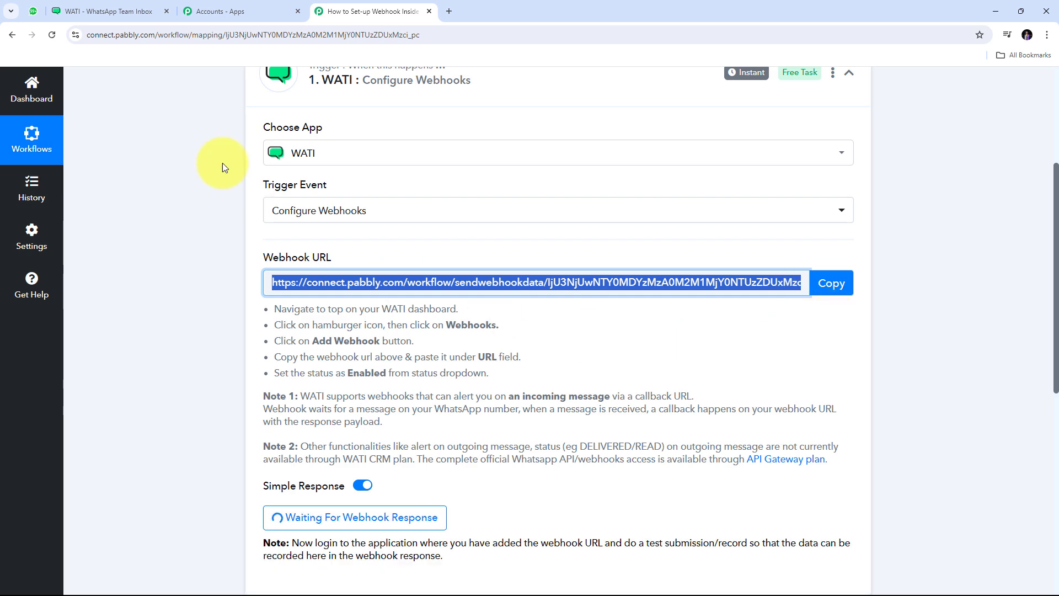
pyautogui.click(123, 8)
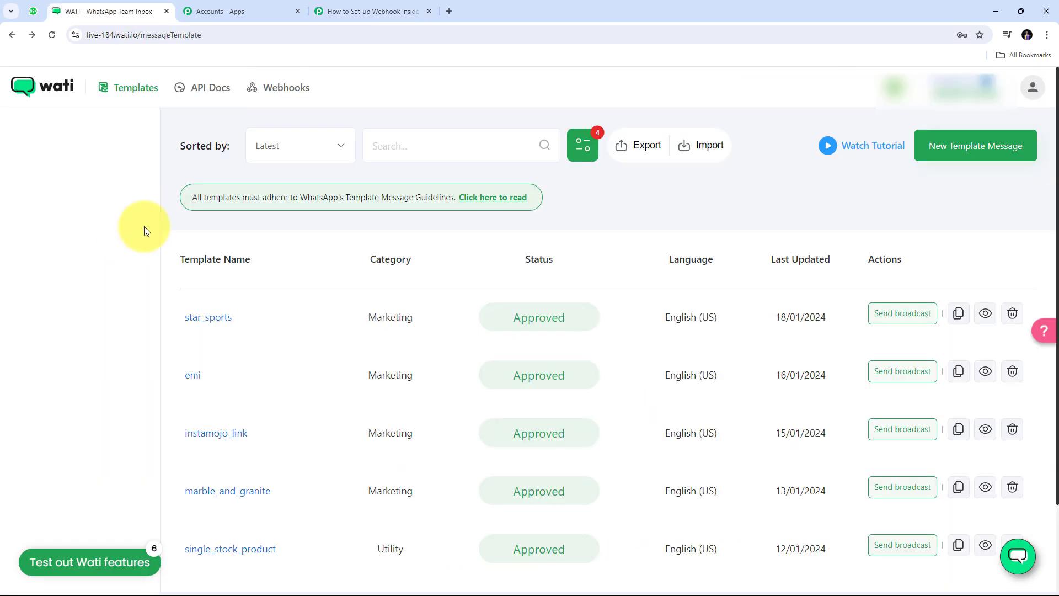
# Open WATI's Webhooks page and bring up the Add New Webhook form.
pyautogui.click(275, 95)
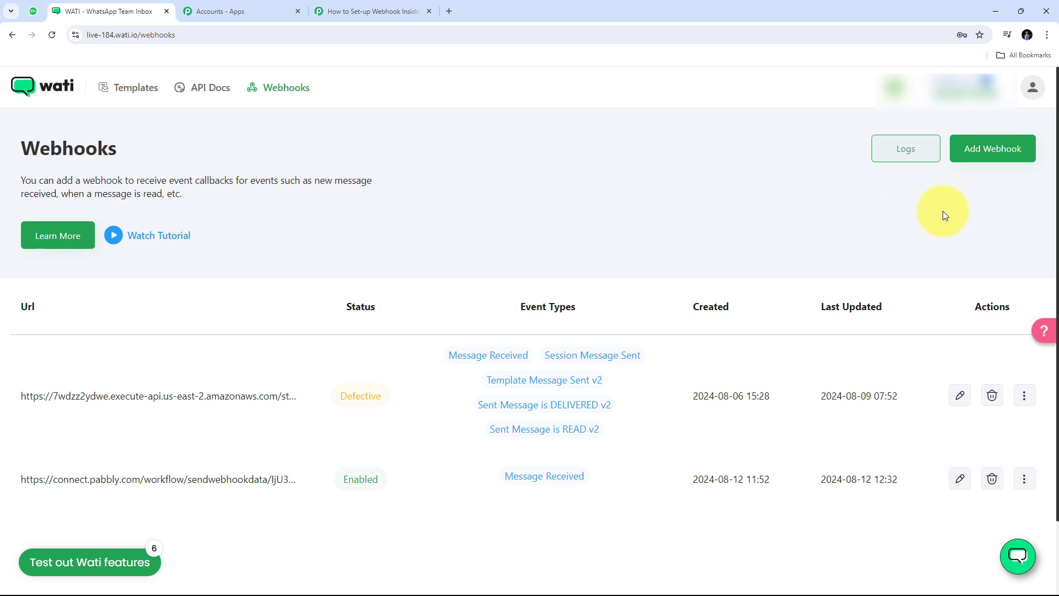
pyautogui.click(974, 157)
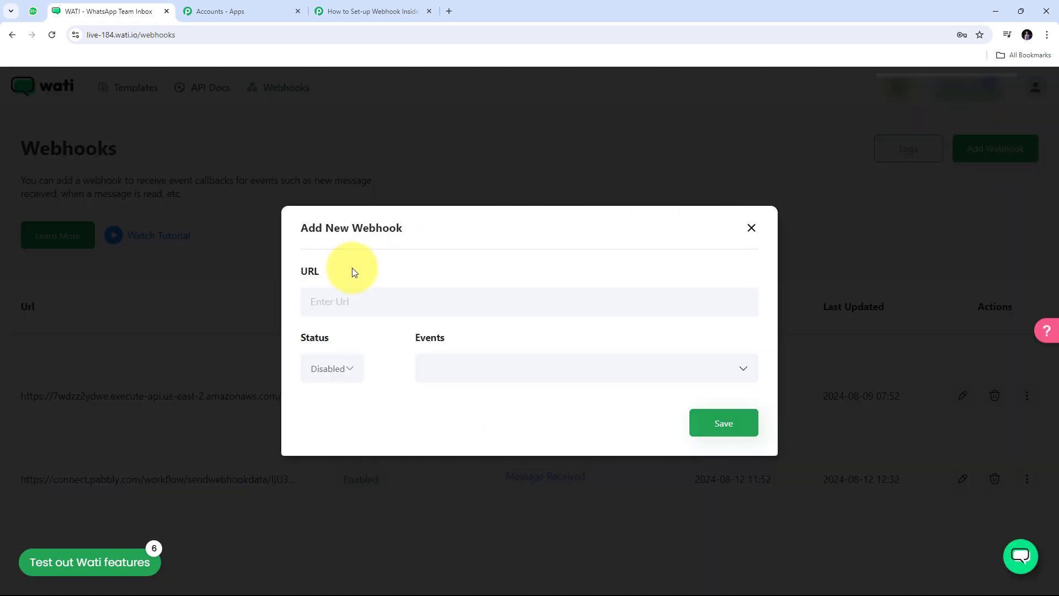
# Paste the Pabbly webhook URL and set the webhook status to Enabled.
pyautogui.click(334, 307)
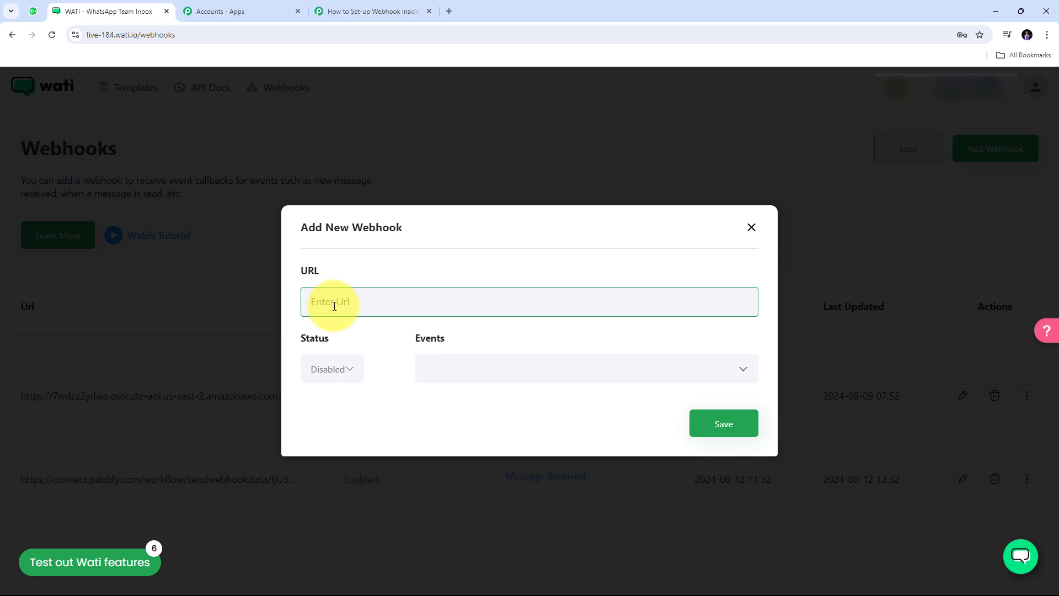
pyautogui.hotkey('ctrl', 'v')
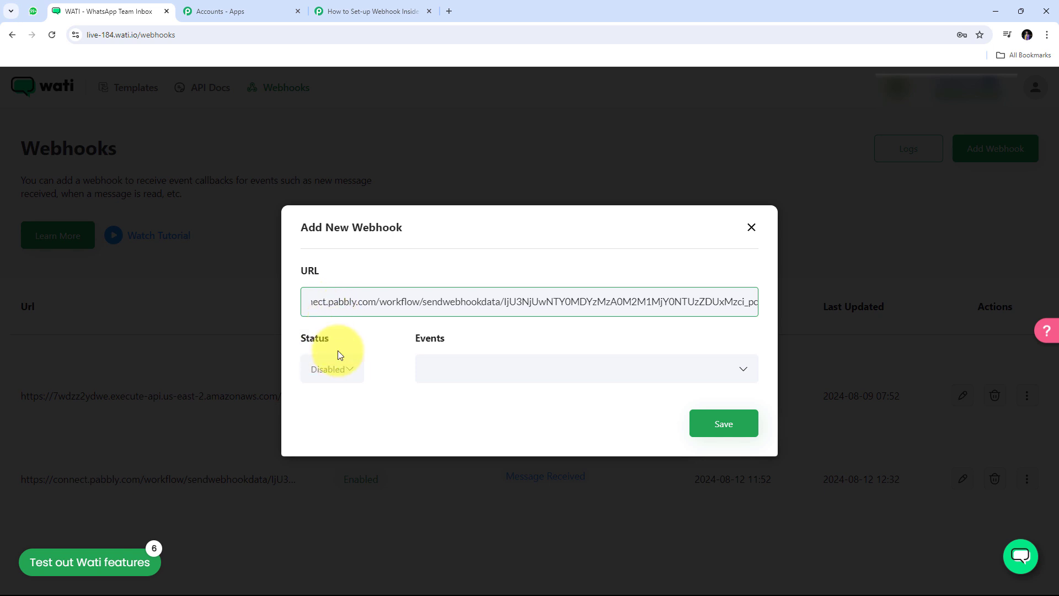
pyautogui.click(348, 370)
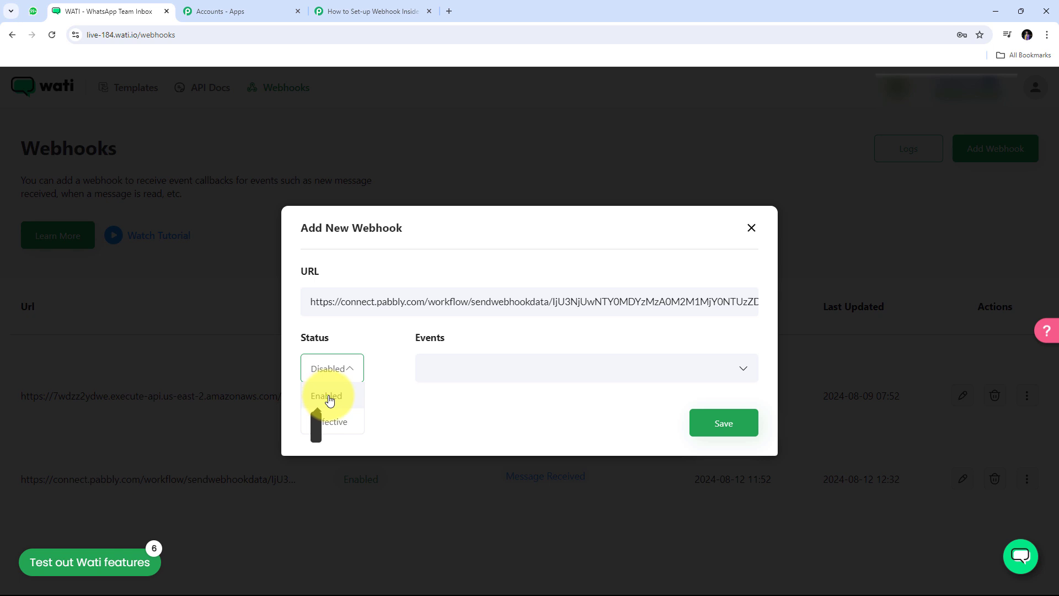
pyautogui.click(330, 397)
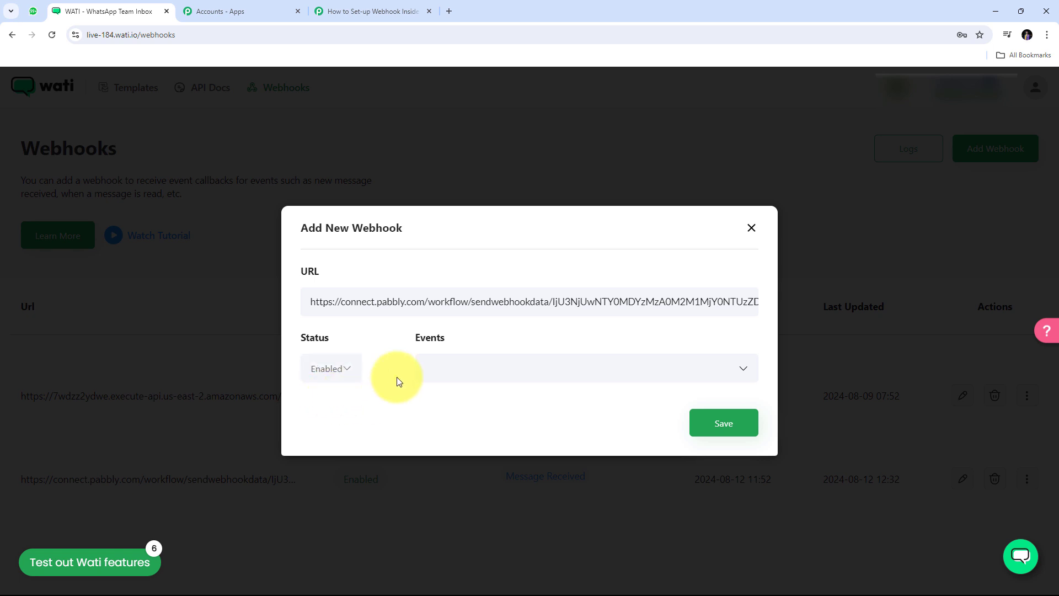
# Add Message Received as the only webhook event.
pyautogui.click(686, 370)
pyautogui.scroll(-3, 484, 438)
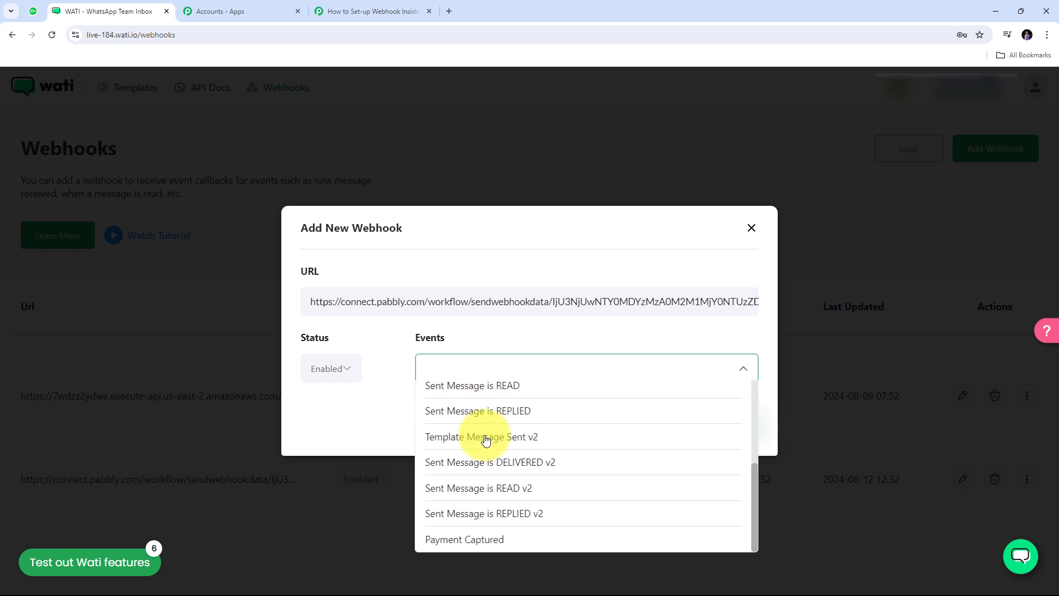
pyautogui.scroll(3, 491, 439)
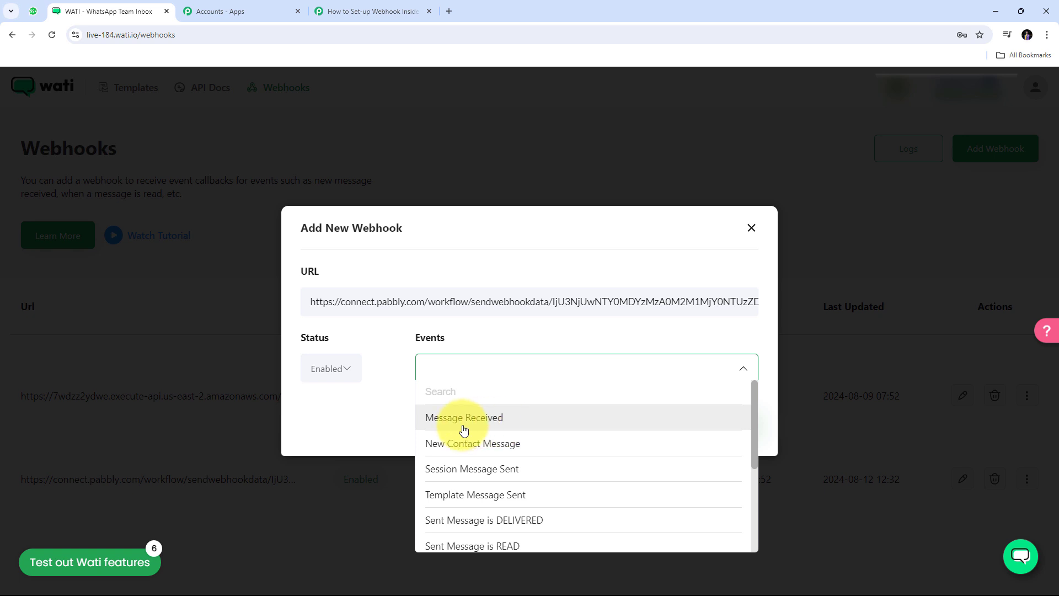
pyautogui.click(499, 421)
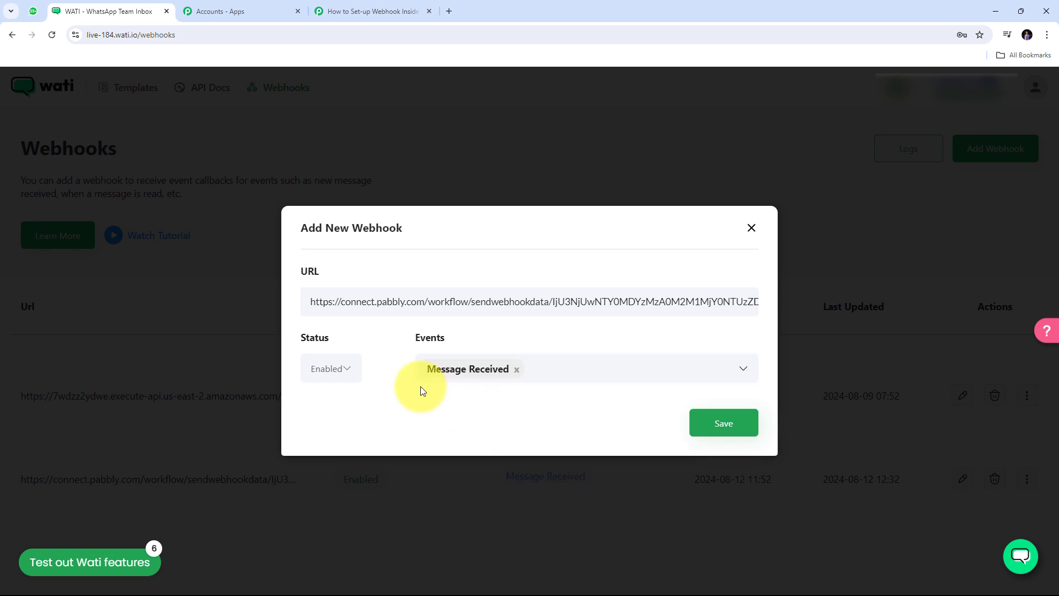
pyautogui.click(597, 382)
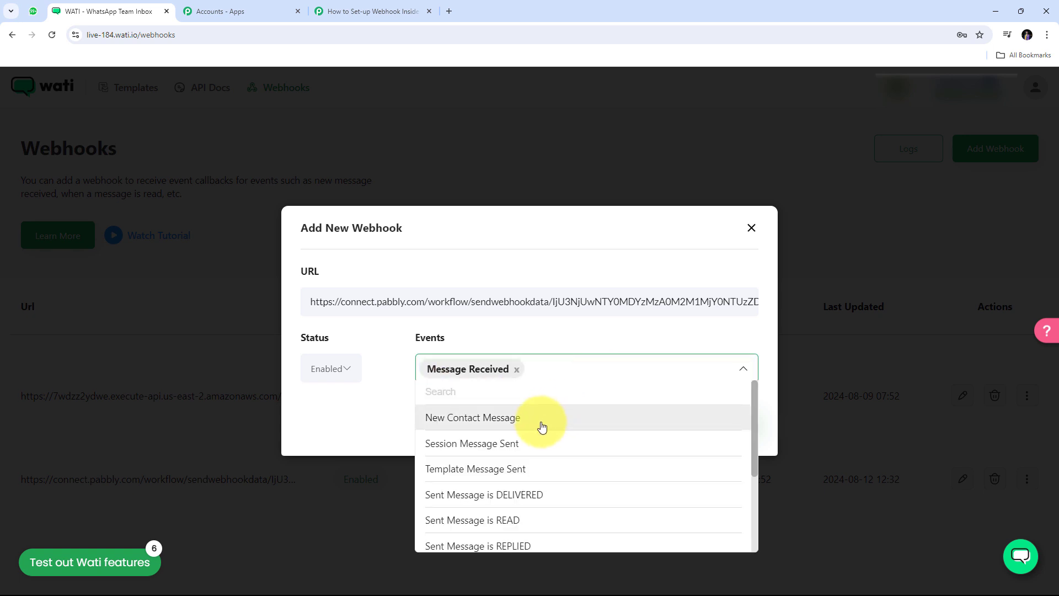
pyautogui.scroll(-3, 541, 429)
pyautogui.scroll(3, 541, 436)
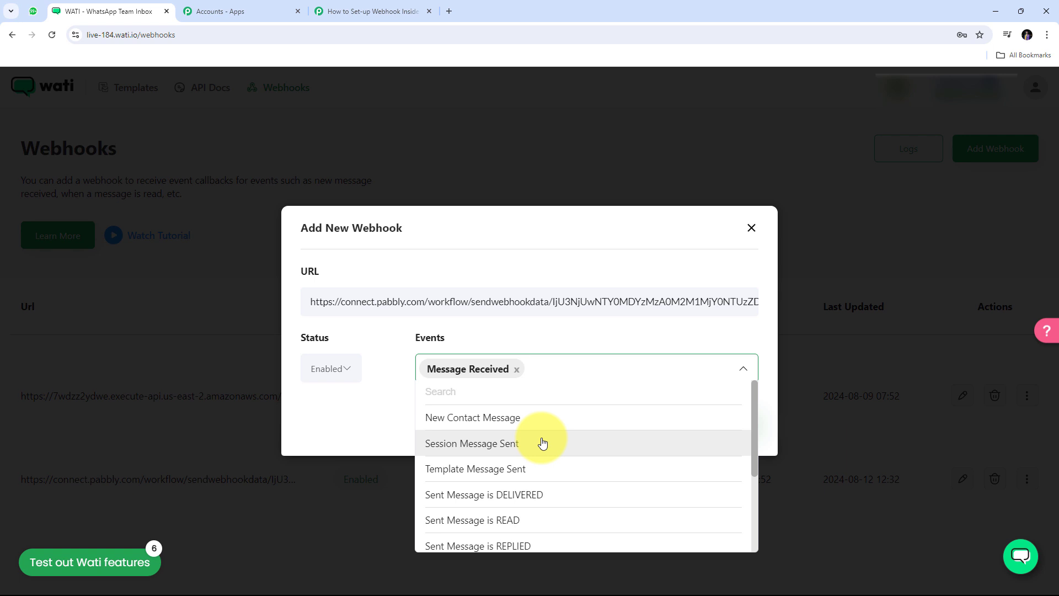
pyautogui.click(383, 421)
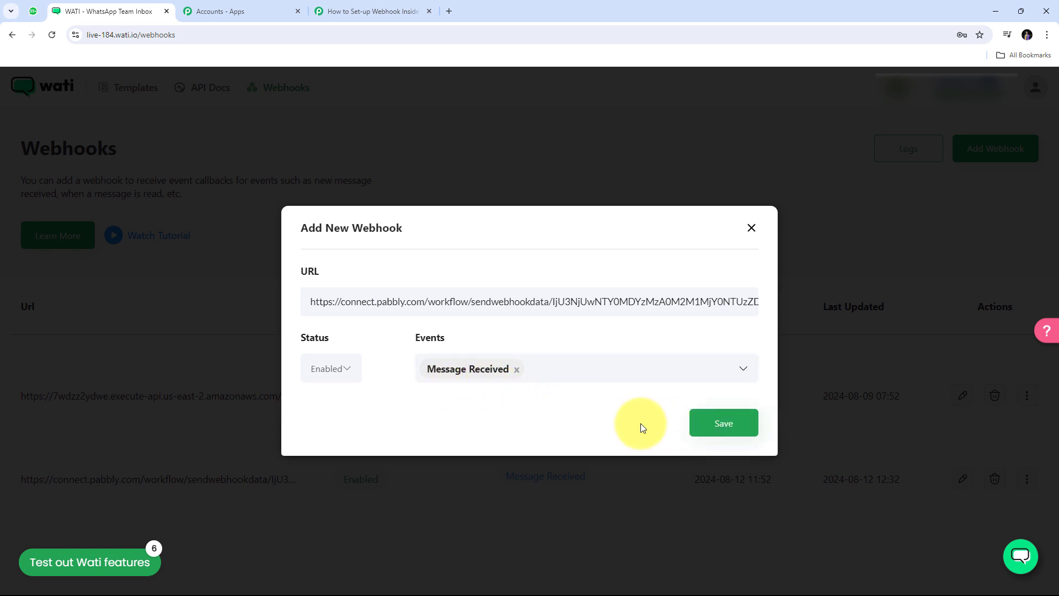
# Save the webhook and check its Enabled, Message Received row in the list.
pyautogui.click(712, 425)
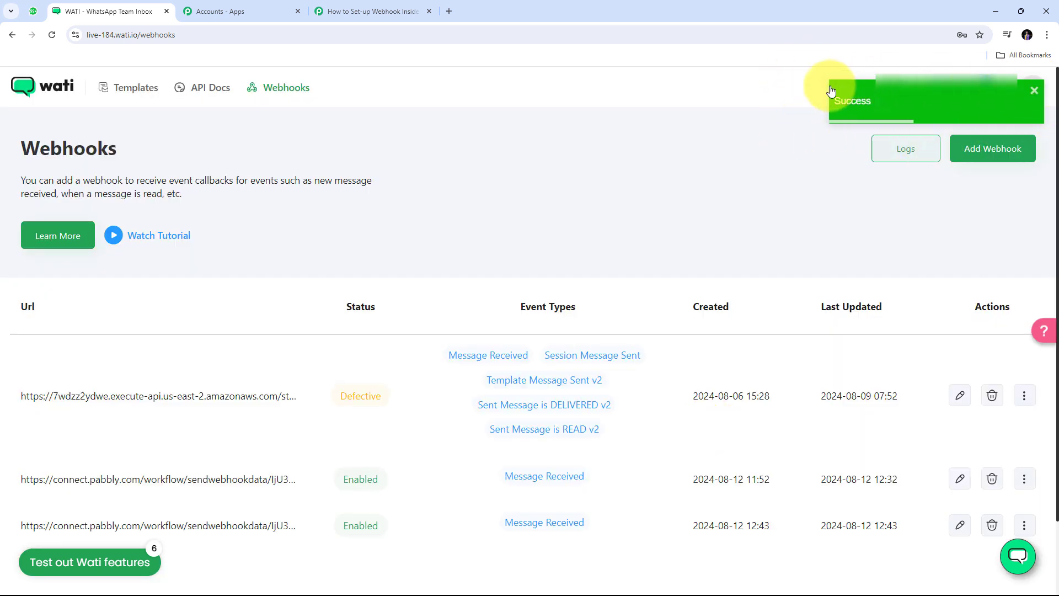
pyautogui.scroll(-1, 505, 233)
pyautogui.scroll(-2, 504, 233)
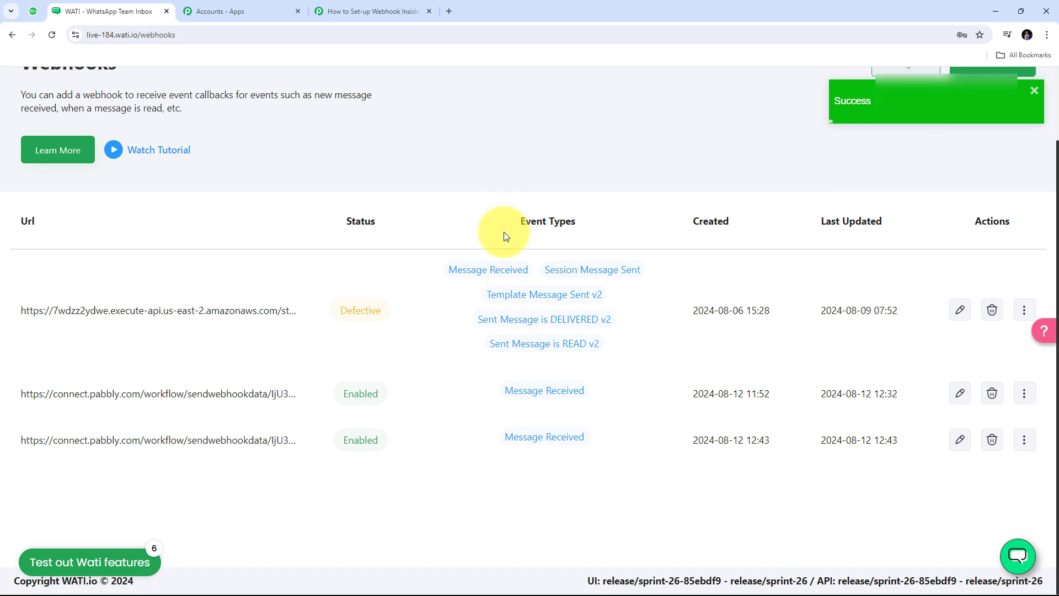
pyautogui.scroll(2, 513, 227)
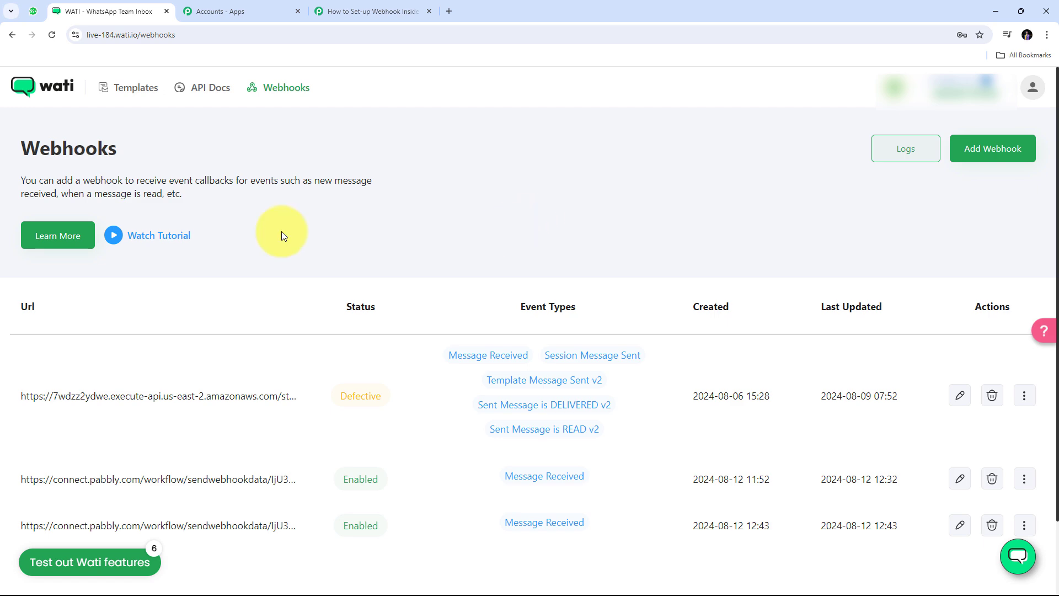
# Confirm the Pabbly trigger shows Waiting For Webhook Response, then go to the WATI WhatsApp chat.
pyautogui.click(369, 5)
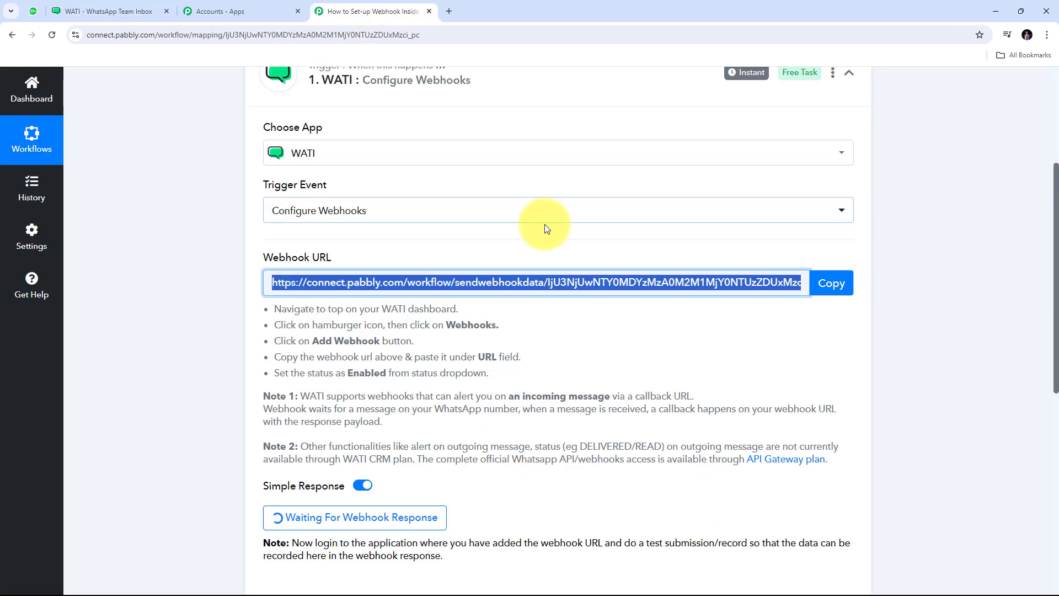
pyautogui.scroll(-4, 545, 228)
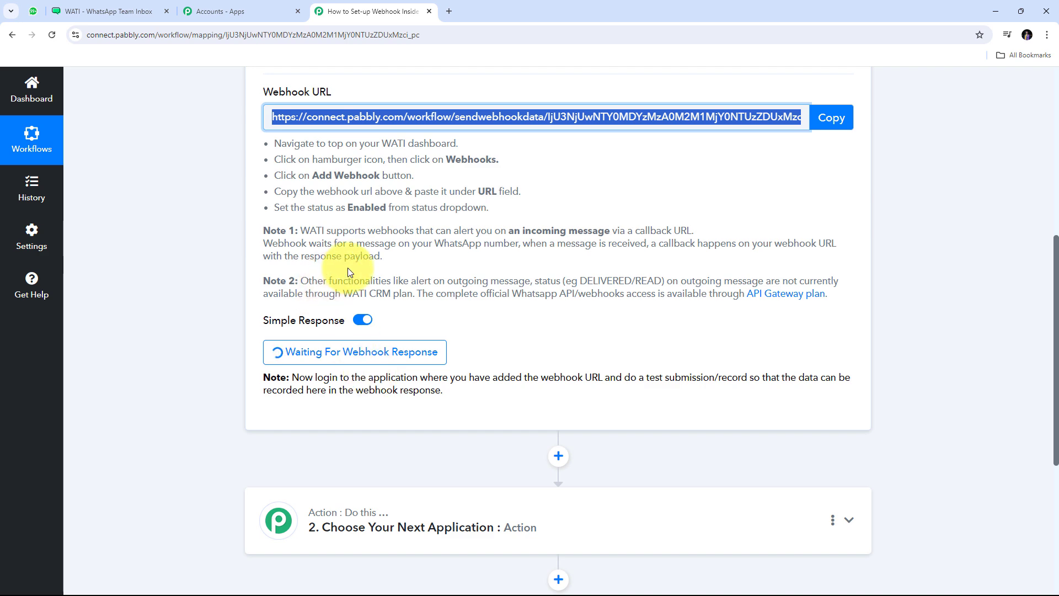
pyautogui.click(32, 12)
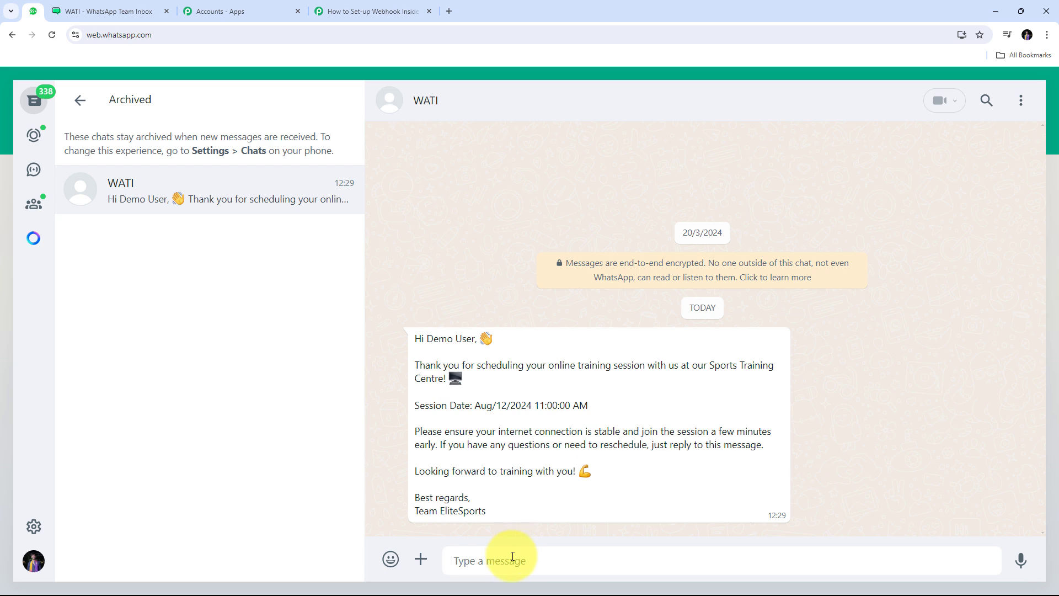
# Send the test message 'Hello' in the WATI chat.
pyautogui.write('Hello')
pyautogui.press('Return')
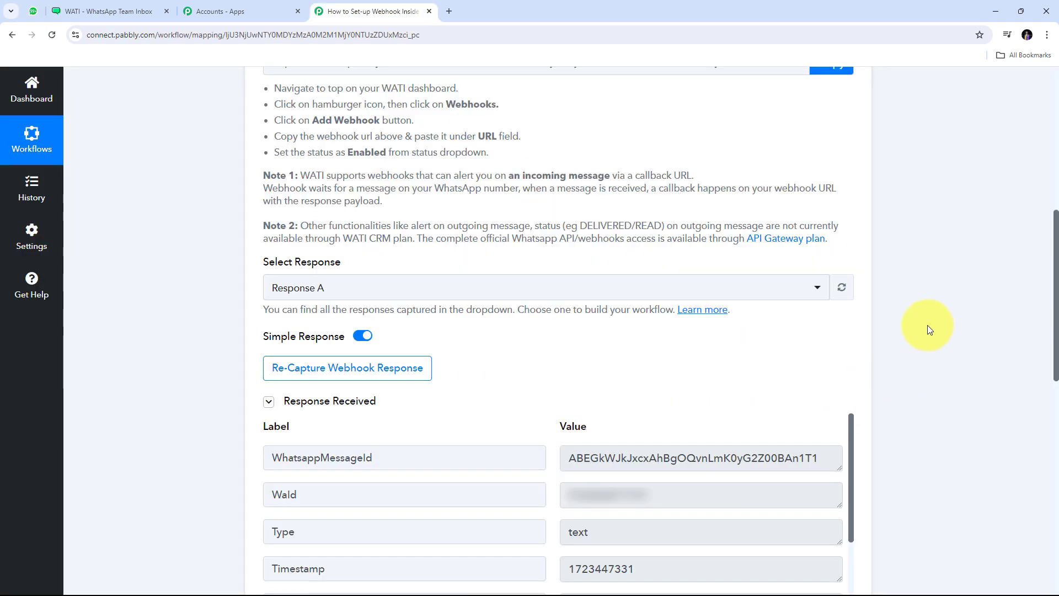
# Inspect the captured WATI values: Text 'Hello', StatusString 'SENT', the sender name, and EventType 'message'.
pyautogui.scroll(-4, 929, 309)
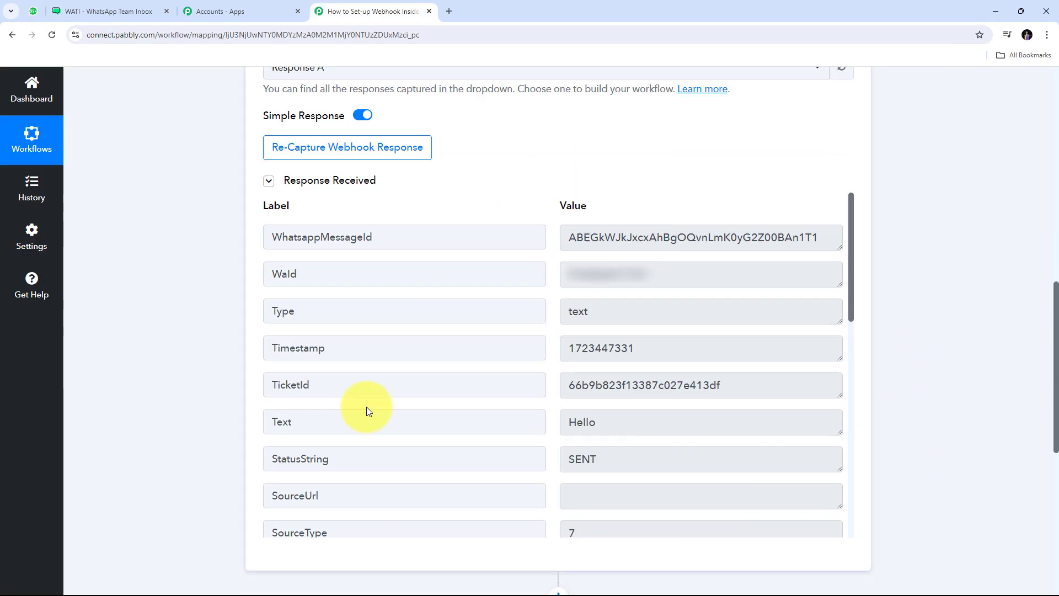
pyautogui.doubleClick(620, 422)
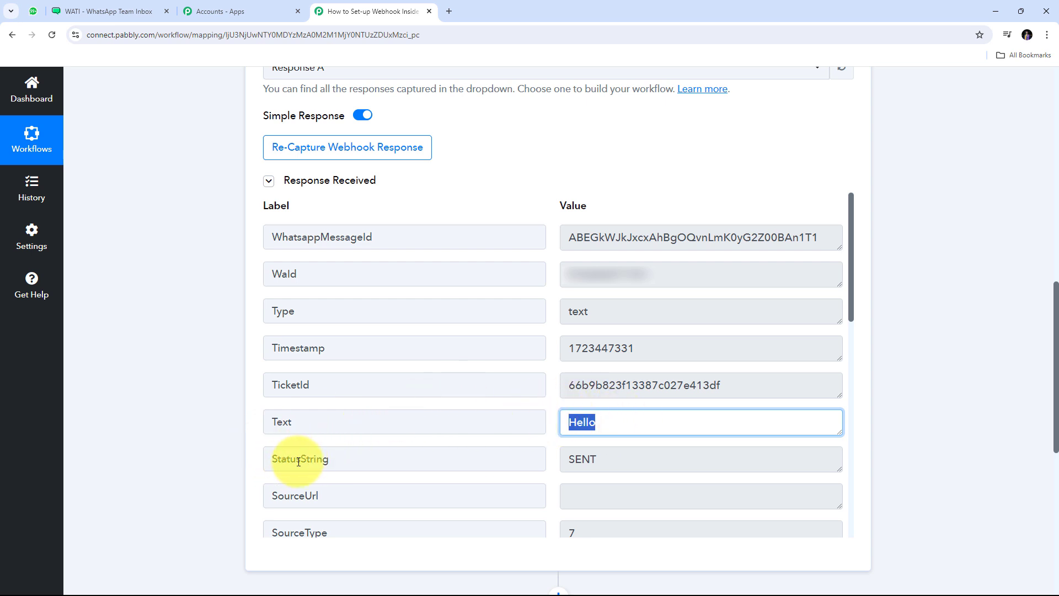
pyautogui.doubleClick(643, 462)
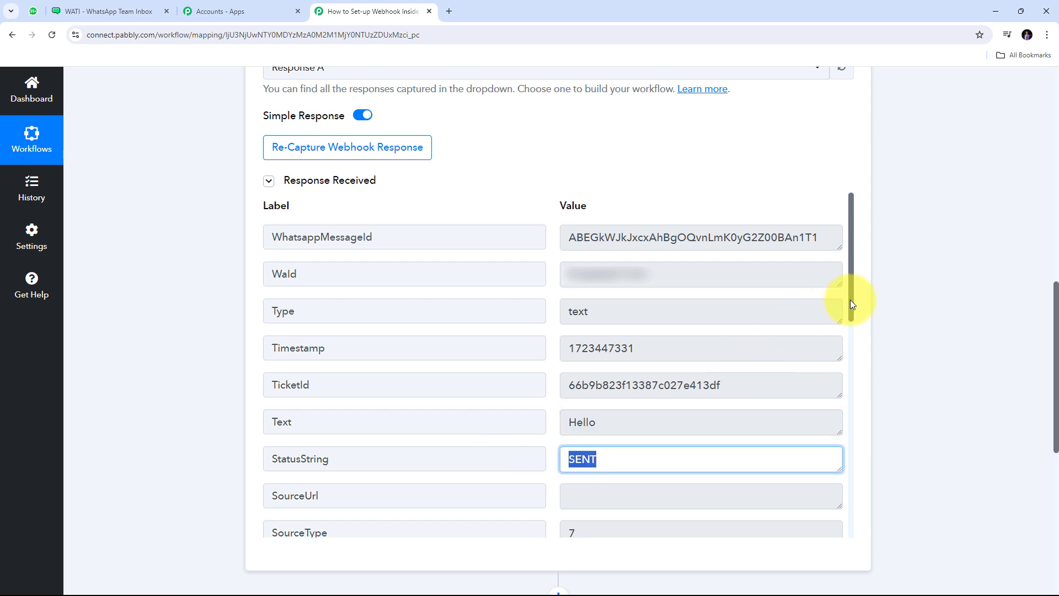
pyautogui.moveTo(850, 298); pyautogui.dragTo(852, 384)
pyautogui.doubleClick(671, 381)
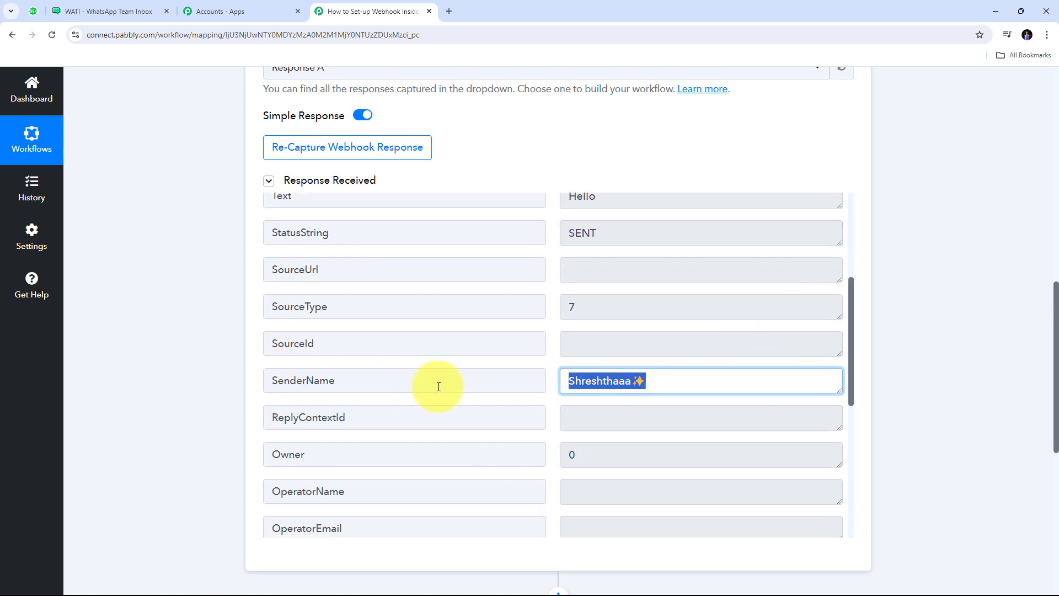
pyautogui.scroll(-6, 712, 473)
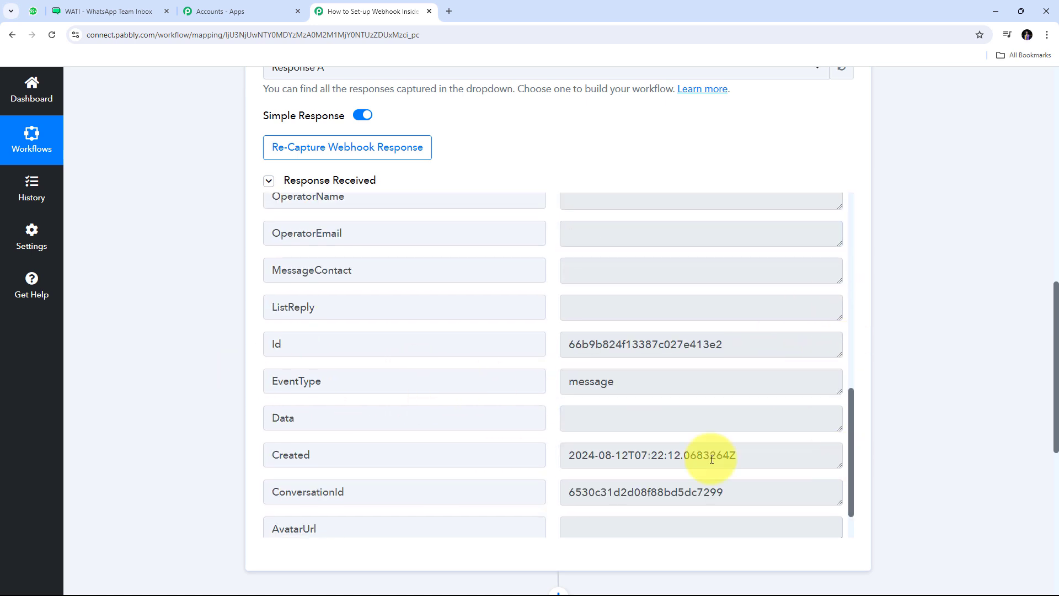
pyautogui.doubleClick(650, 382)
pyautogui.scroll(10, 482, 324)
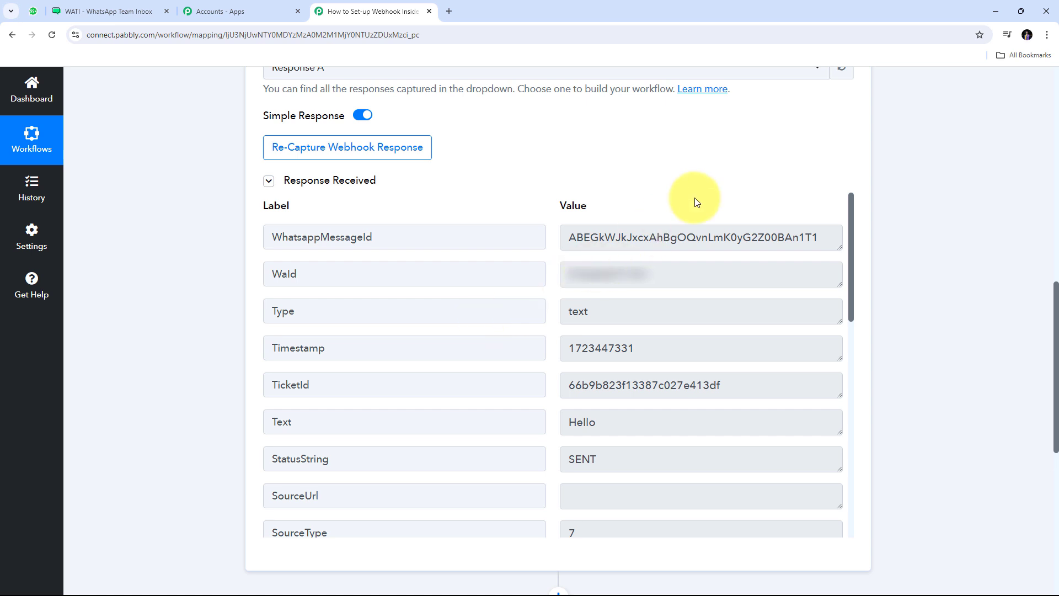
# Scroll the workflow to show the WATI Configure Webhooks trigger and the empty Action step 2.
pyautogui.scroll(8, 883, 237)
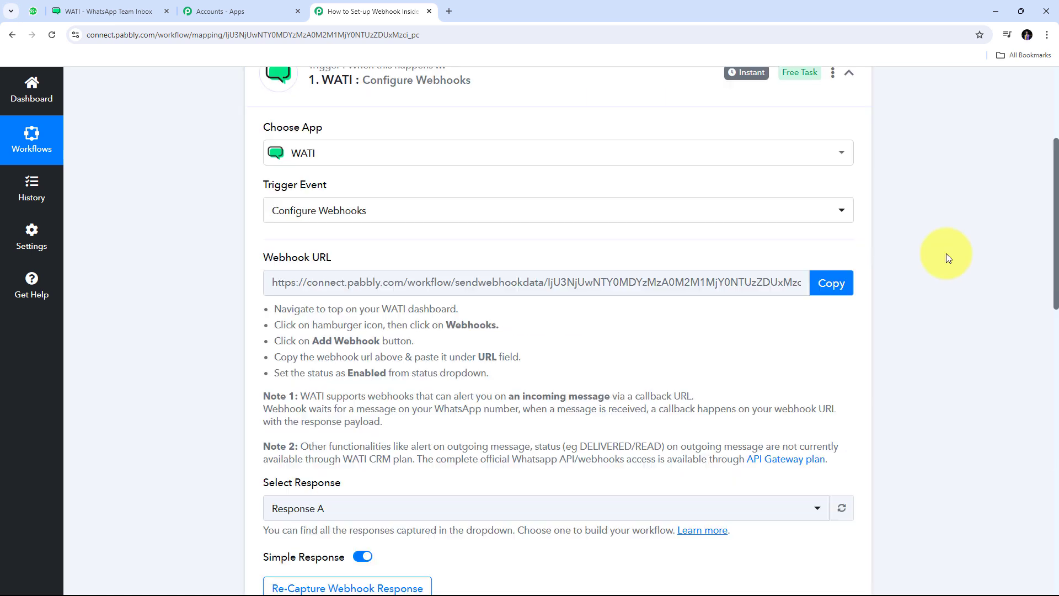
pyautogui.scroll(2, 773, 337)
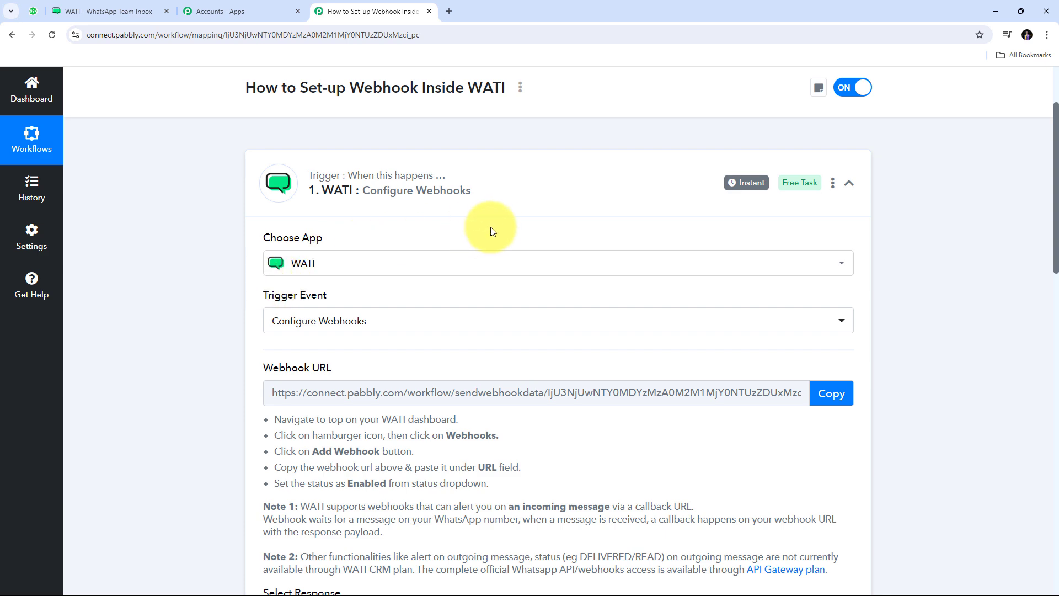
pyautogui.scroll(-6, 651, 370)
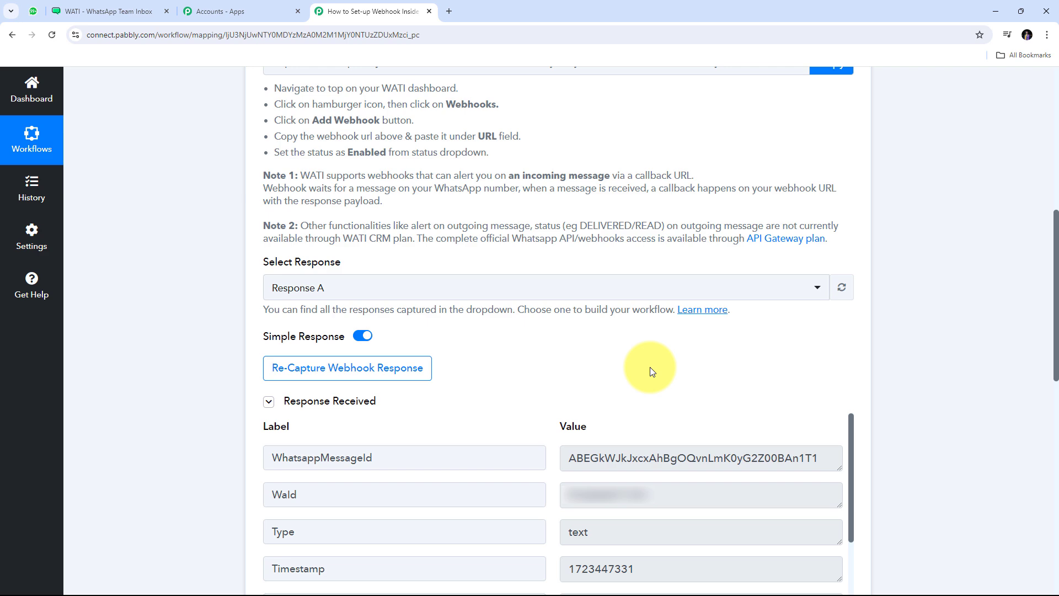
pyautogui.scroll(5, 650, 366)
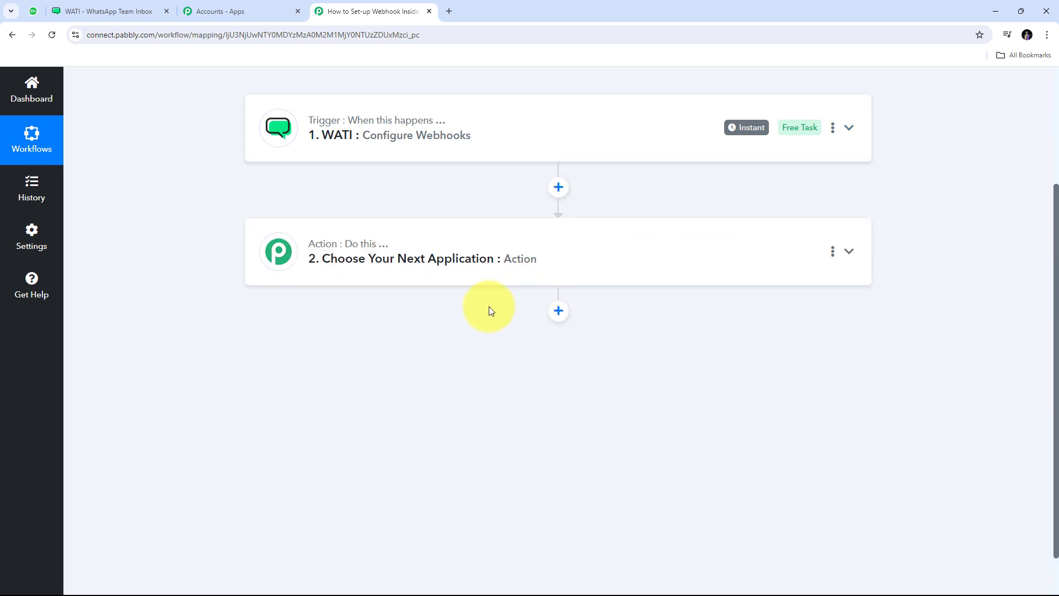
pyautogui.scroll(3, 489, 306)
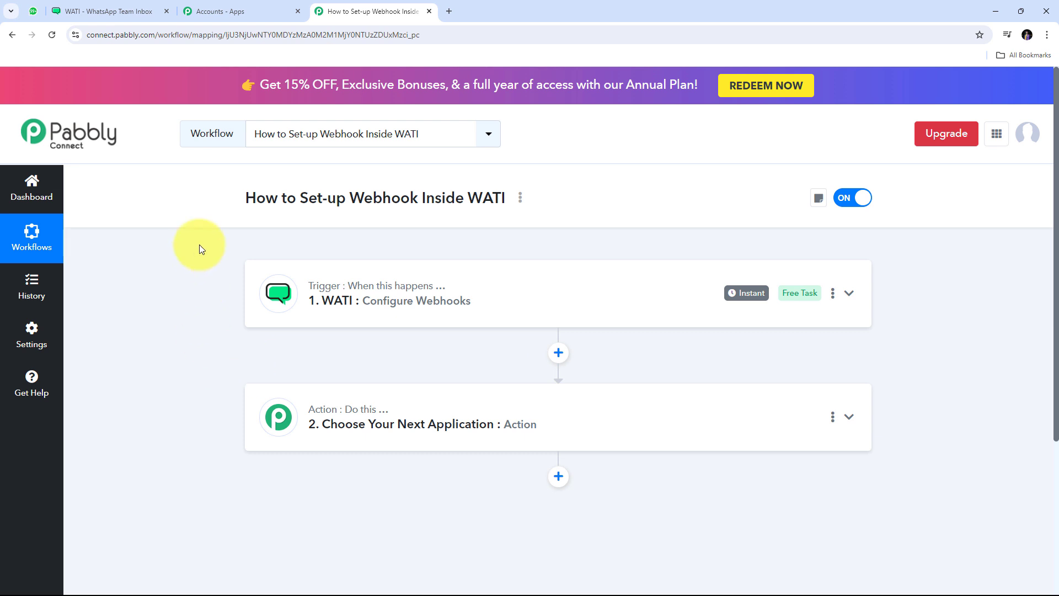